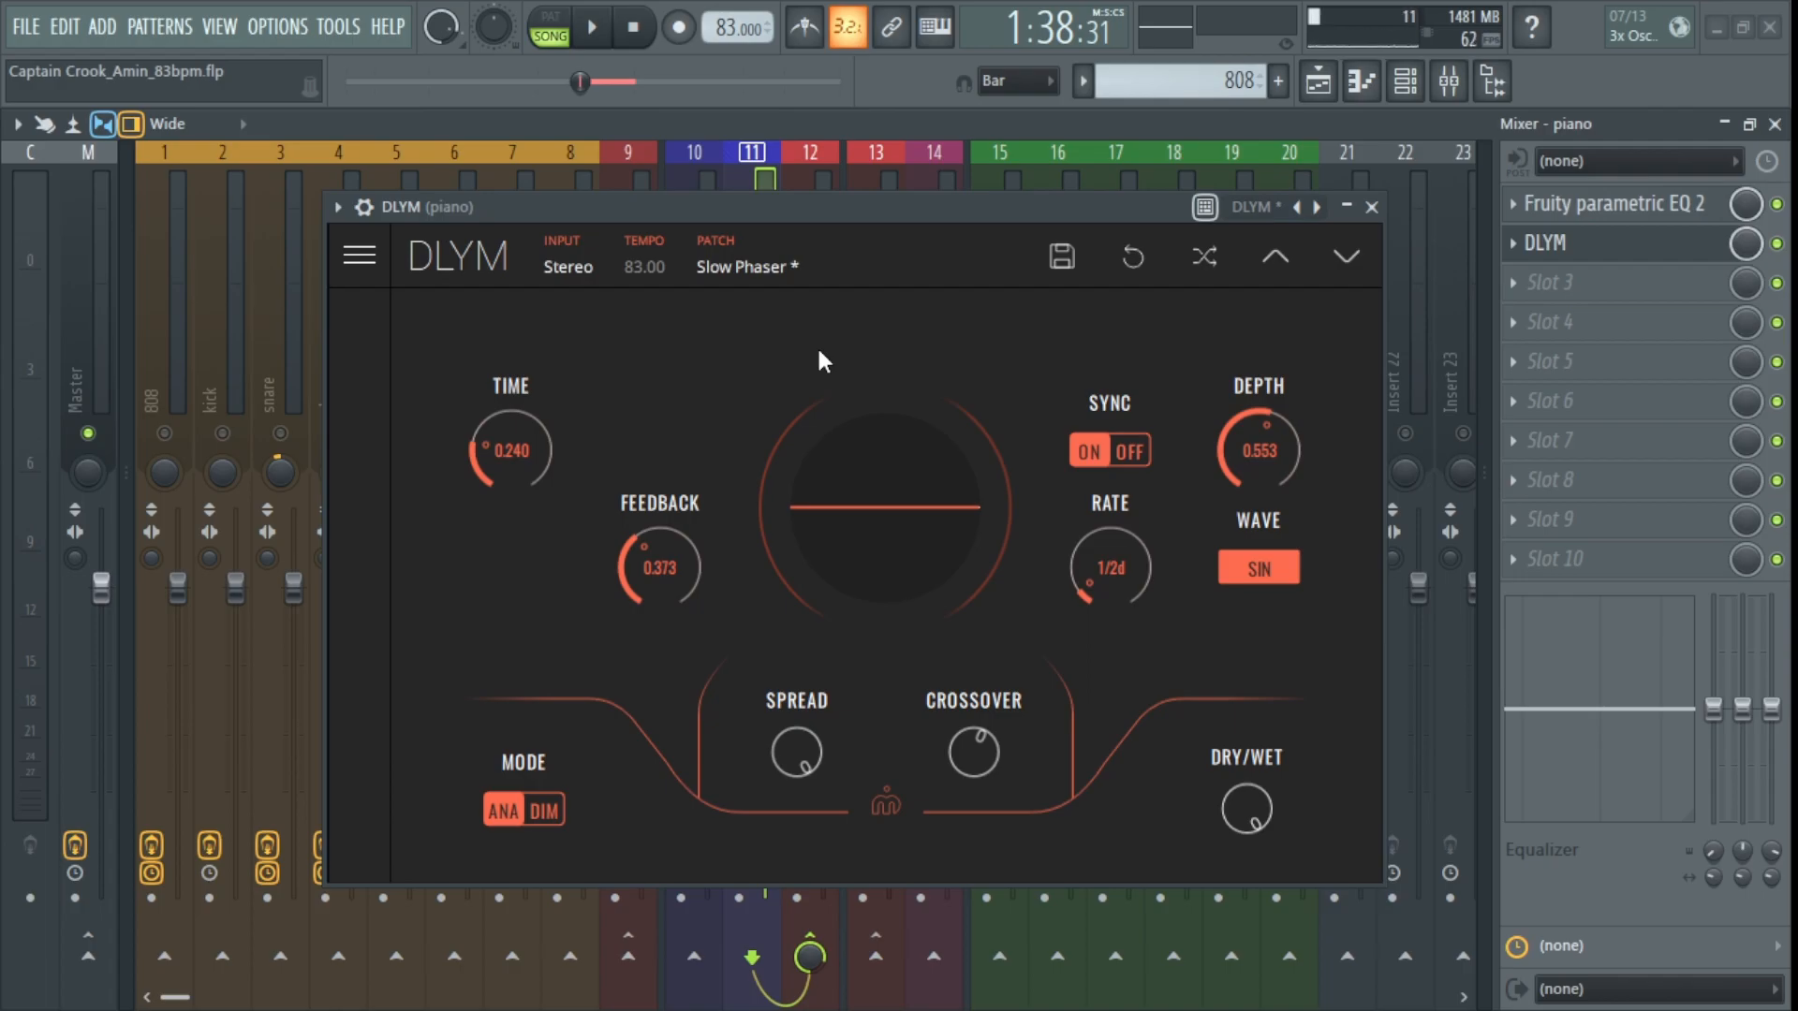
Try out the delay controls by sweeping Time and Feedback, leaving Time at 0.443 and Feedback at 0.477
mouse_move(957, 213)
left_mouse_down()
mouse_move(969, 198)
mouse_move(993, 213)
left_mouse_up()
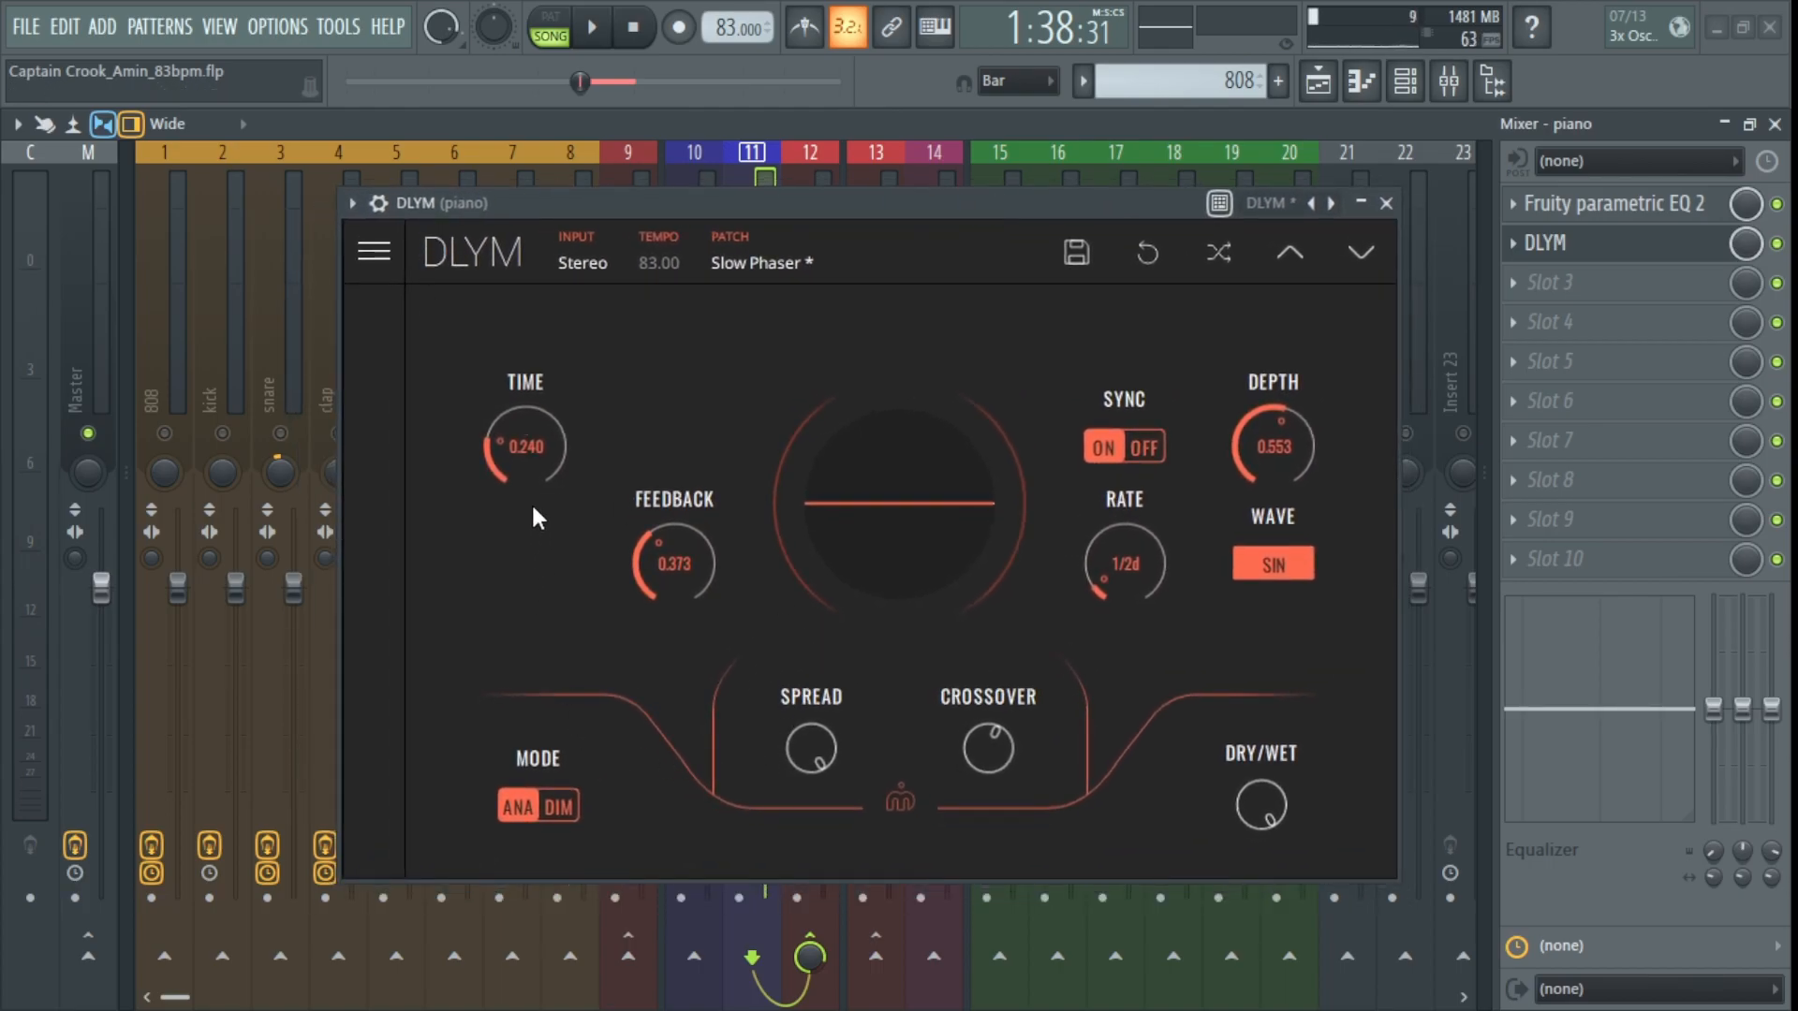
left_click_drag(521, 433, 518, 361)
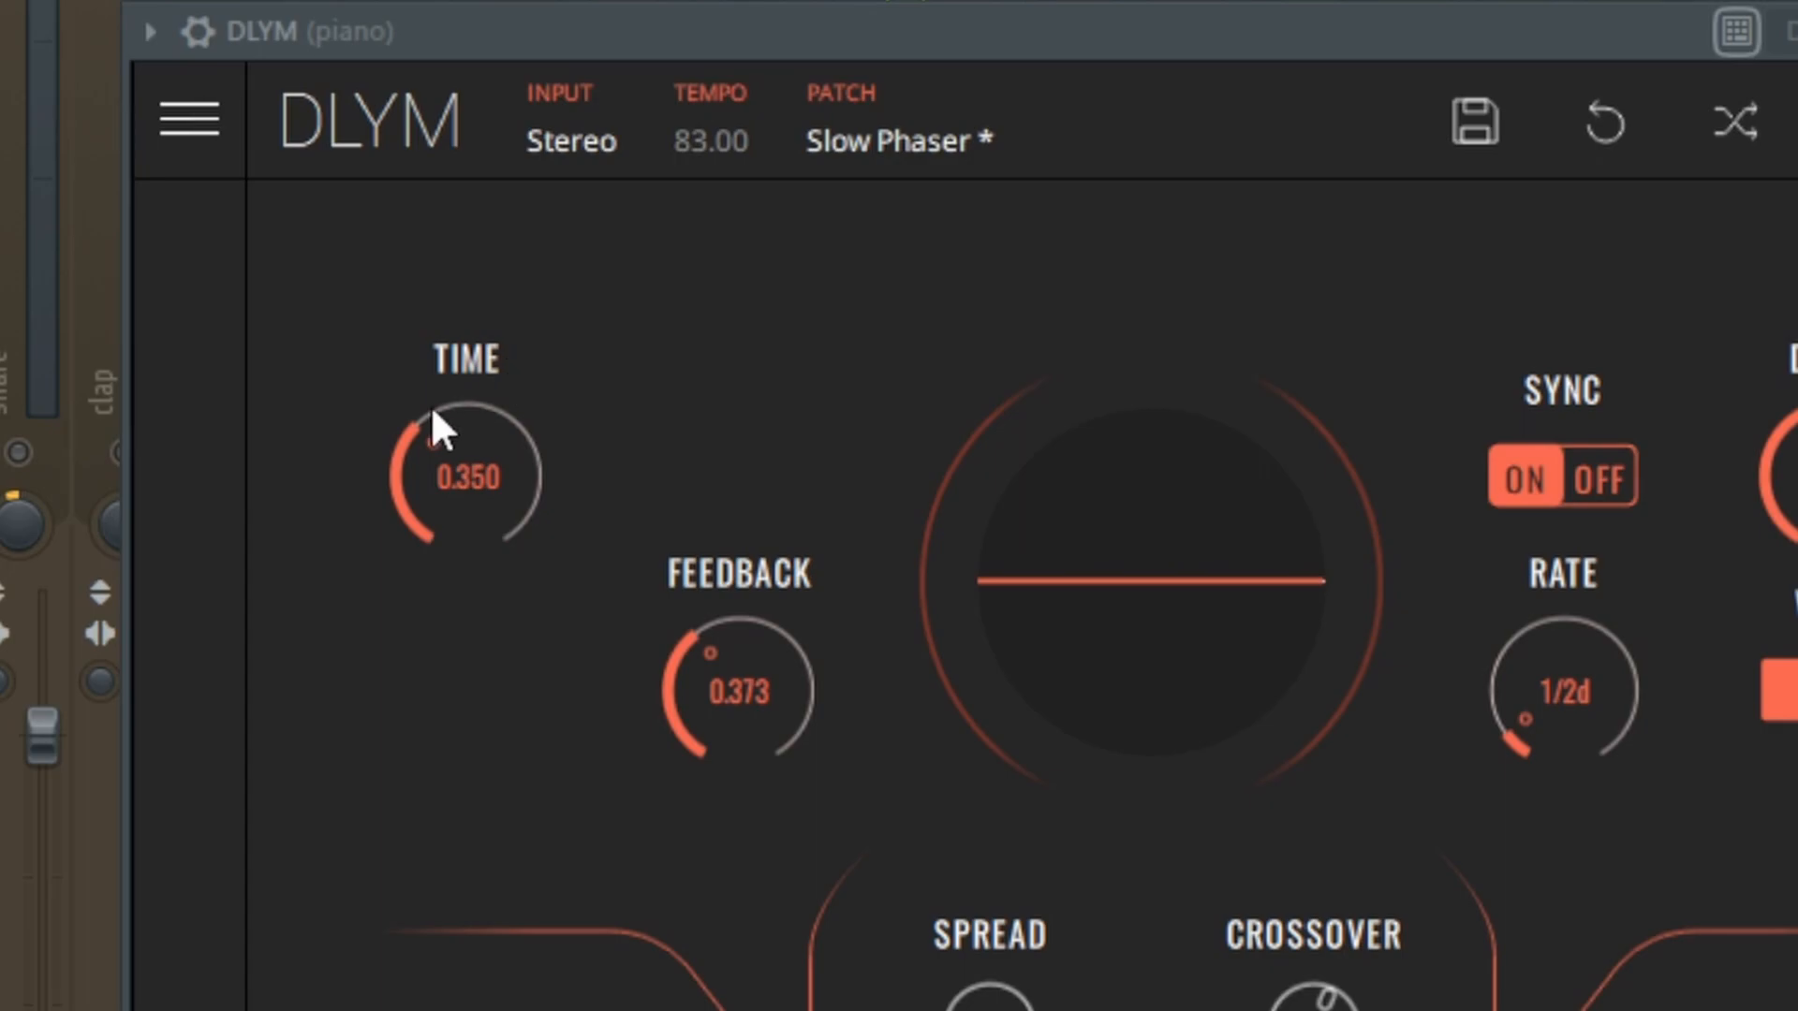
left_click_drag(446, 459, 431, 273)
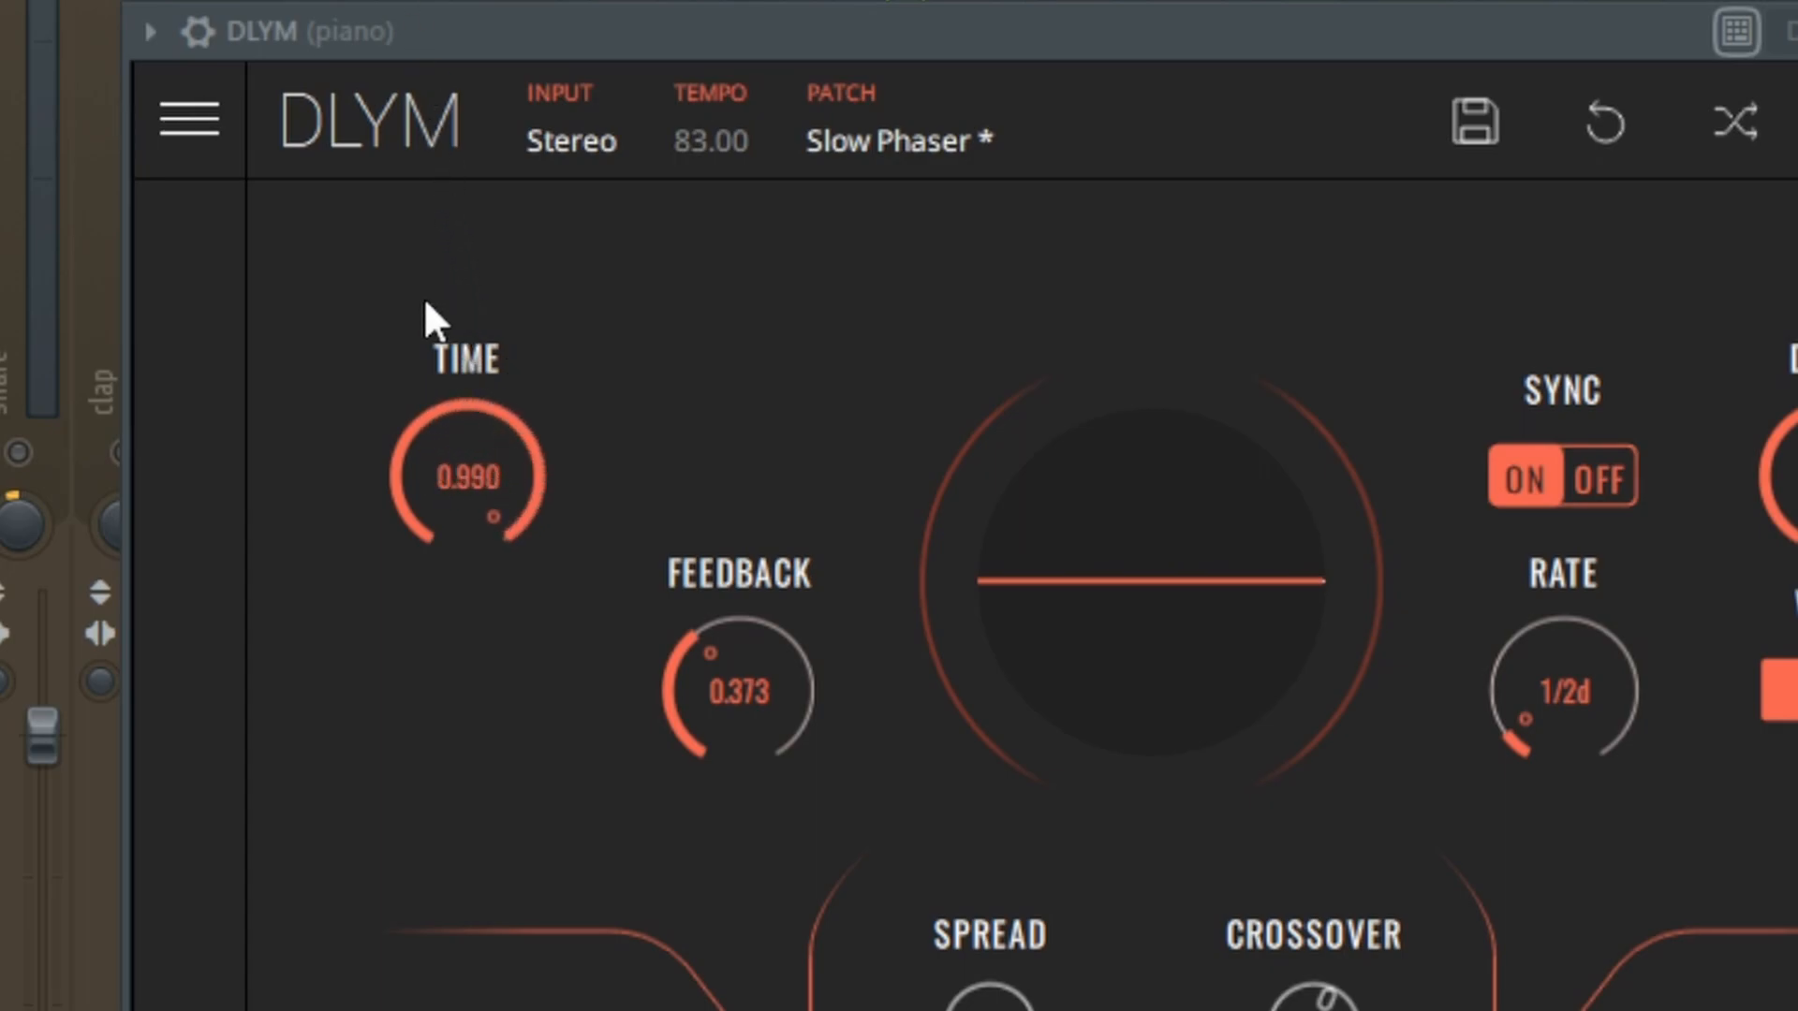
left_click_drag(488, 452, 510, 412)
left_click_drag(500, 481, 502, 473)
left_click_drag(490, 393, 520, 208)
left_click_drag(769, 775, 782, 734)
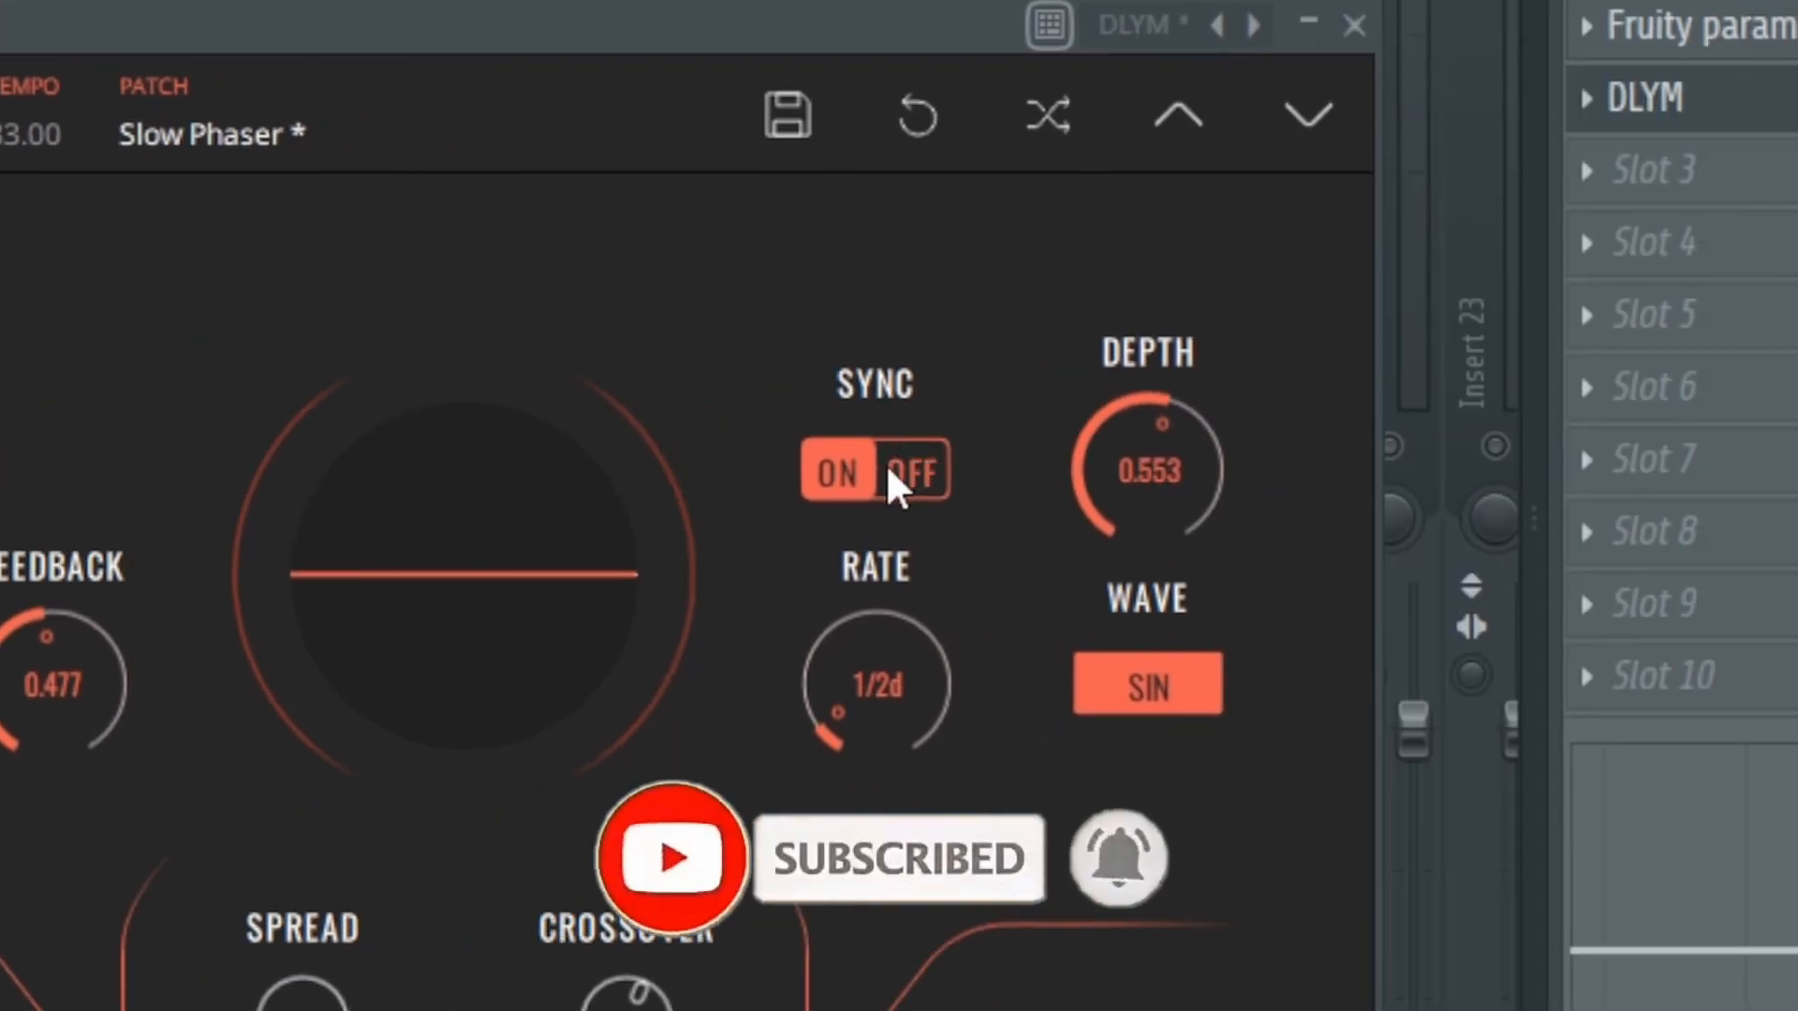
Set the modulation to a 1/2 rate and 0.453 depth, and cycle the wave shape to F S&H
left_click_drag(887, 690, 893, 620)
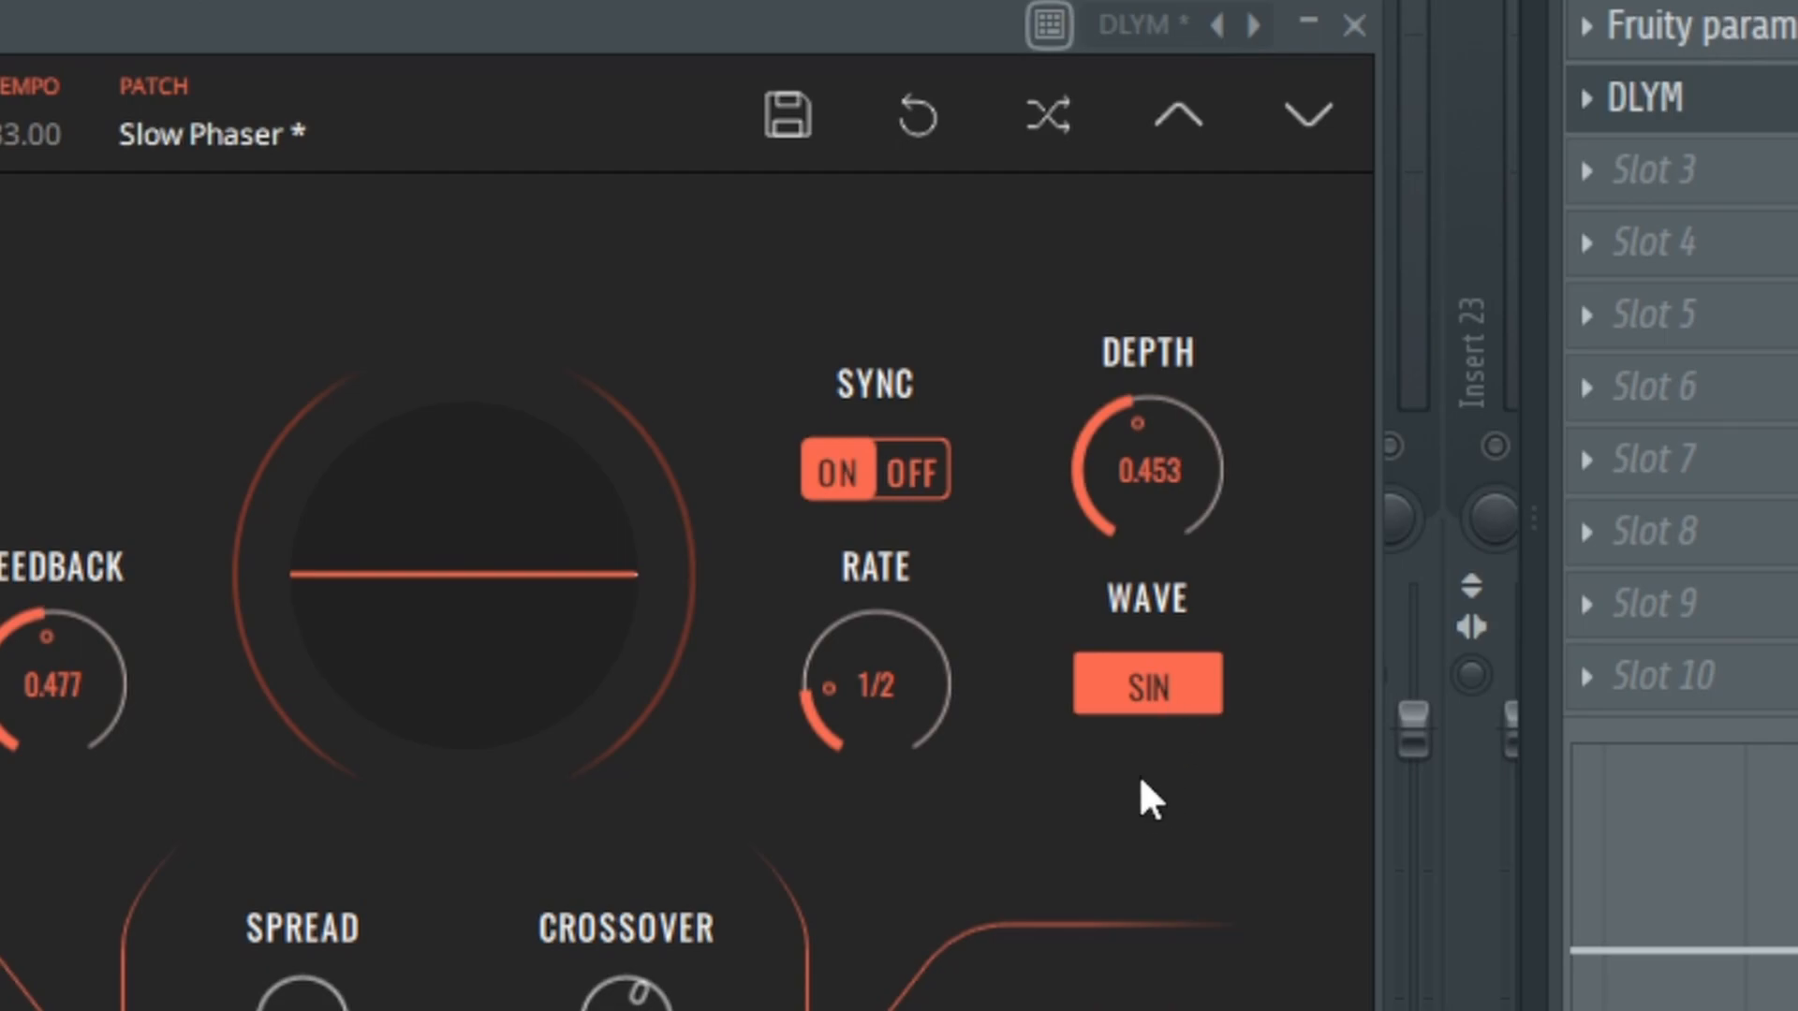
left_click(1209, 710)
left_click(1201, 712)
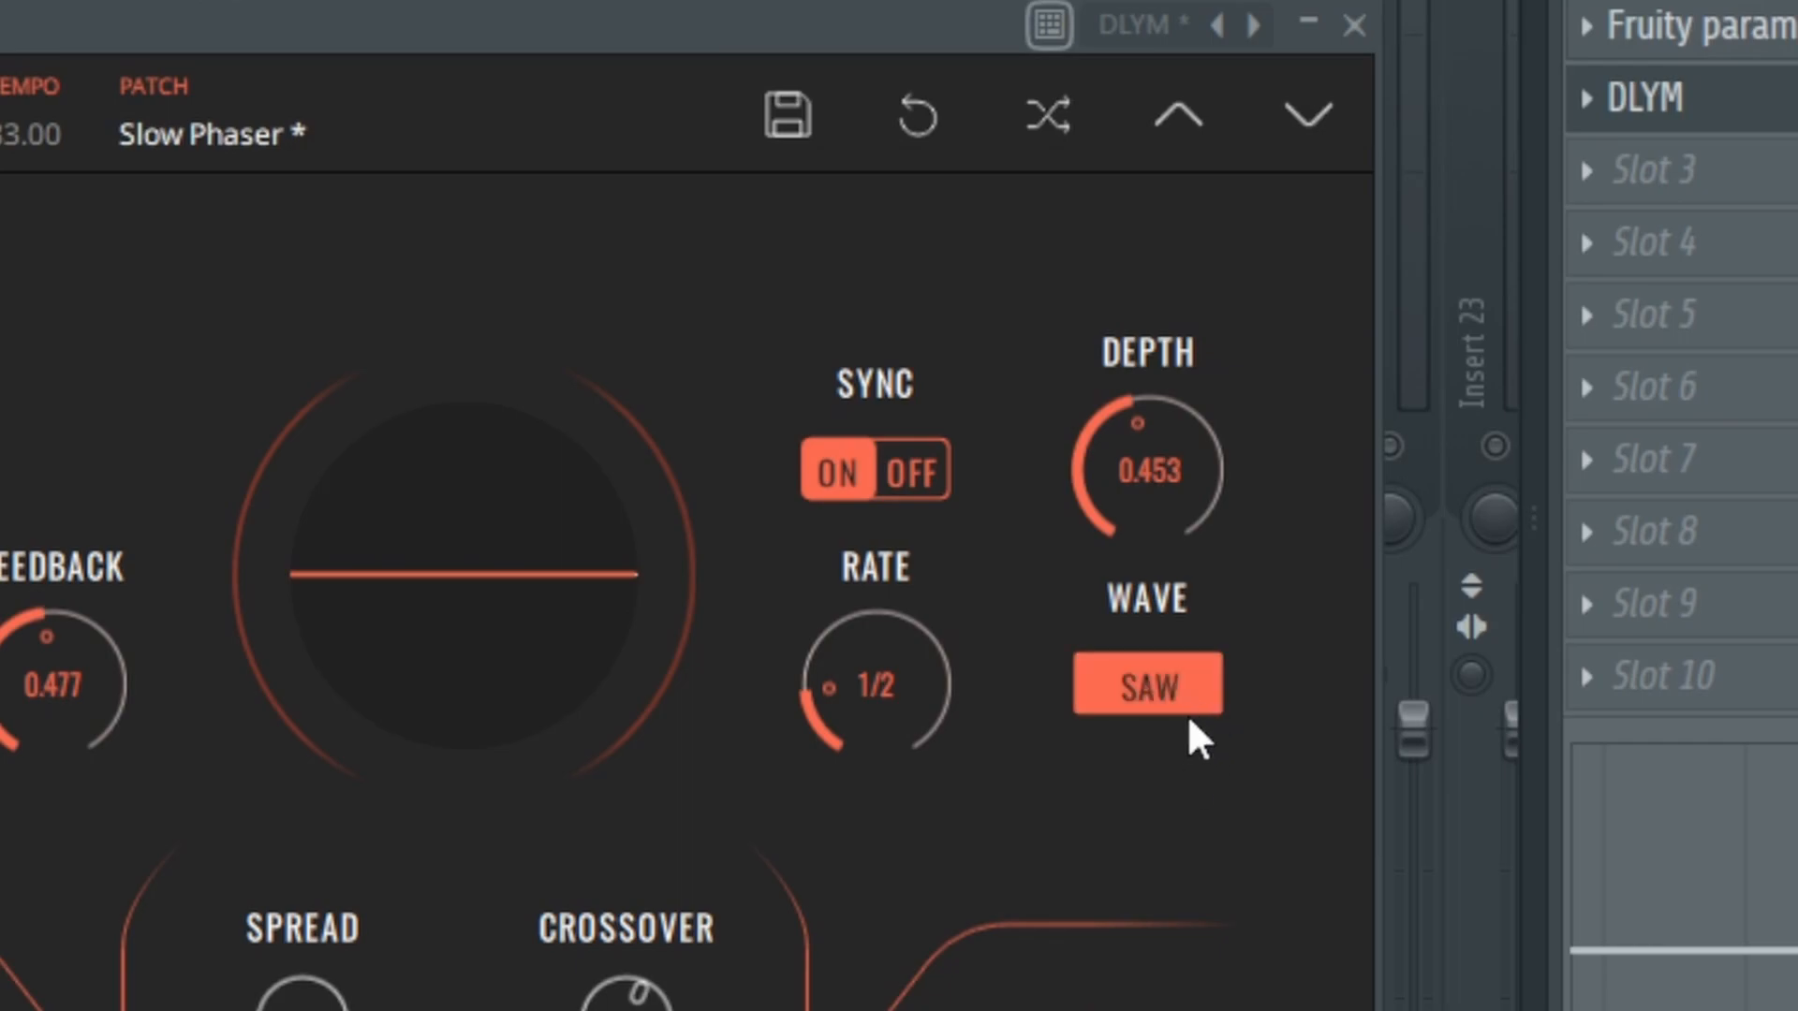
left_click(1193, 708)
left_click(1184, 691)
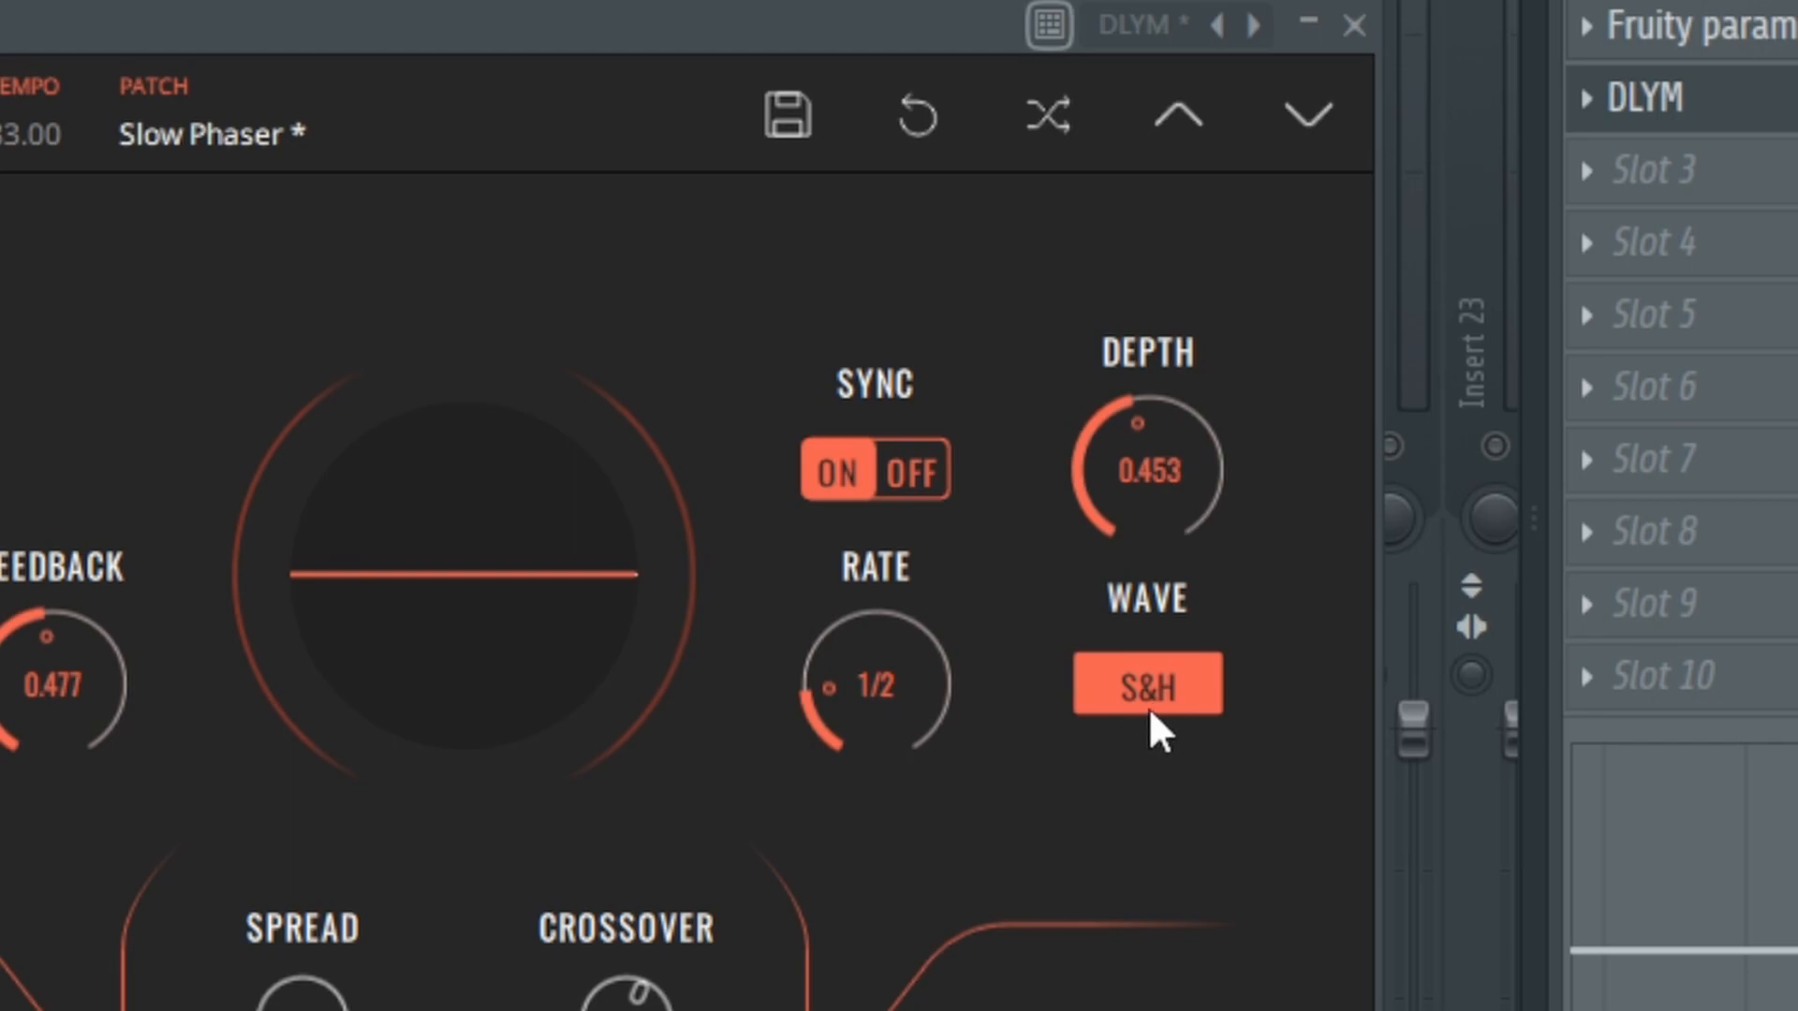
left_click(1161, 715)
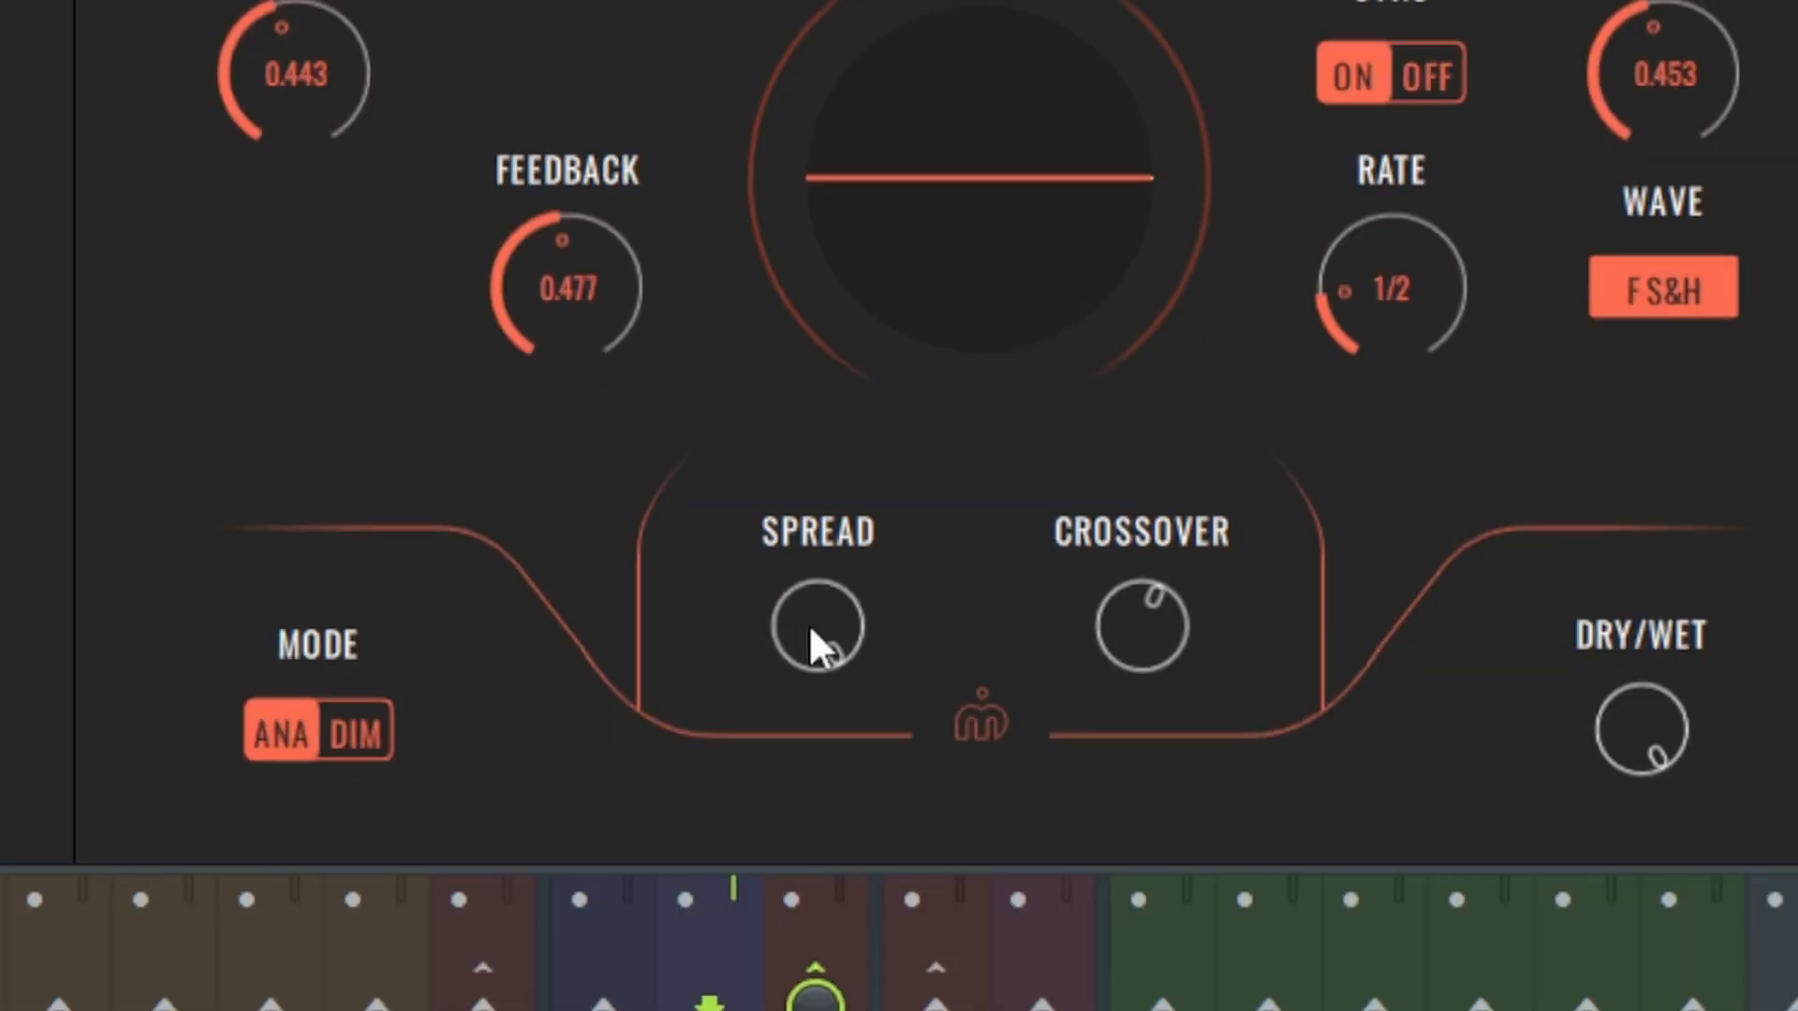
Sweep Spread, Crossover and Dry/Wet through their ranges, leaving Spread and Dry/Wet at maximum and Crossover above its midpoint
left_click_drag(811, 646, 759, 260)
left_click_drag(1120, 614, 1110, 600)
left_click_drag(1166, 608, 1223, 734)
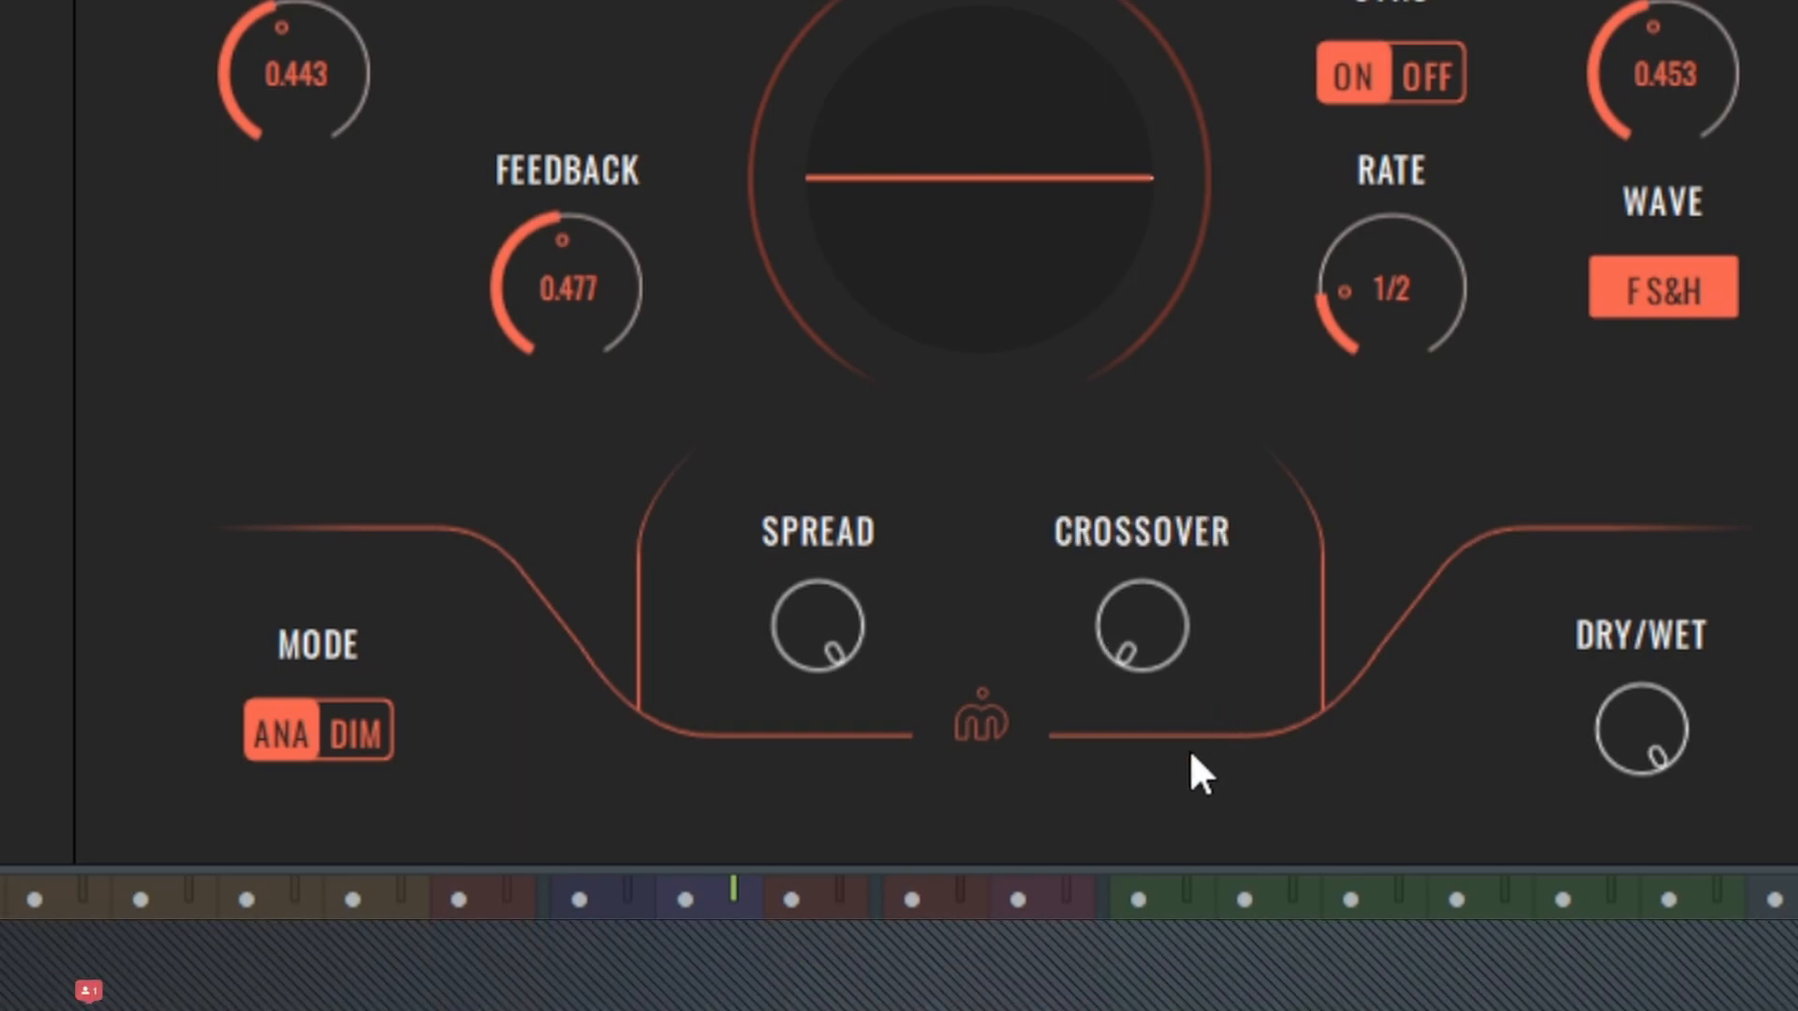
left_click_drag(1141, 626, 1150, 37)
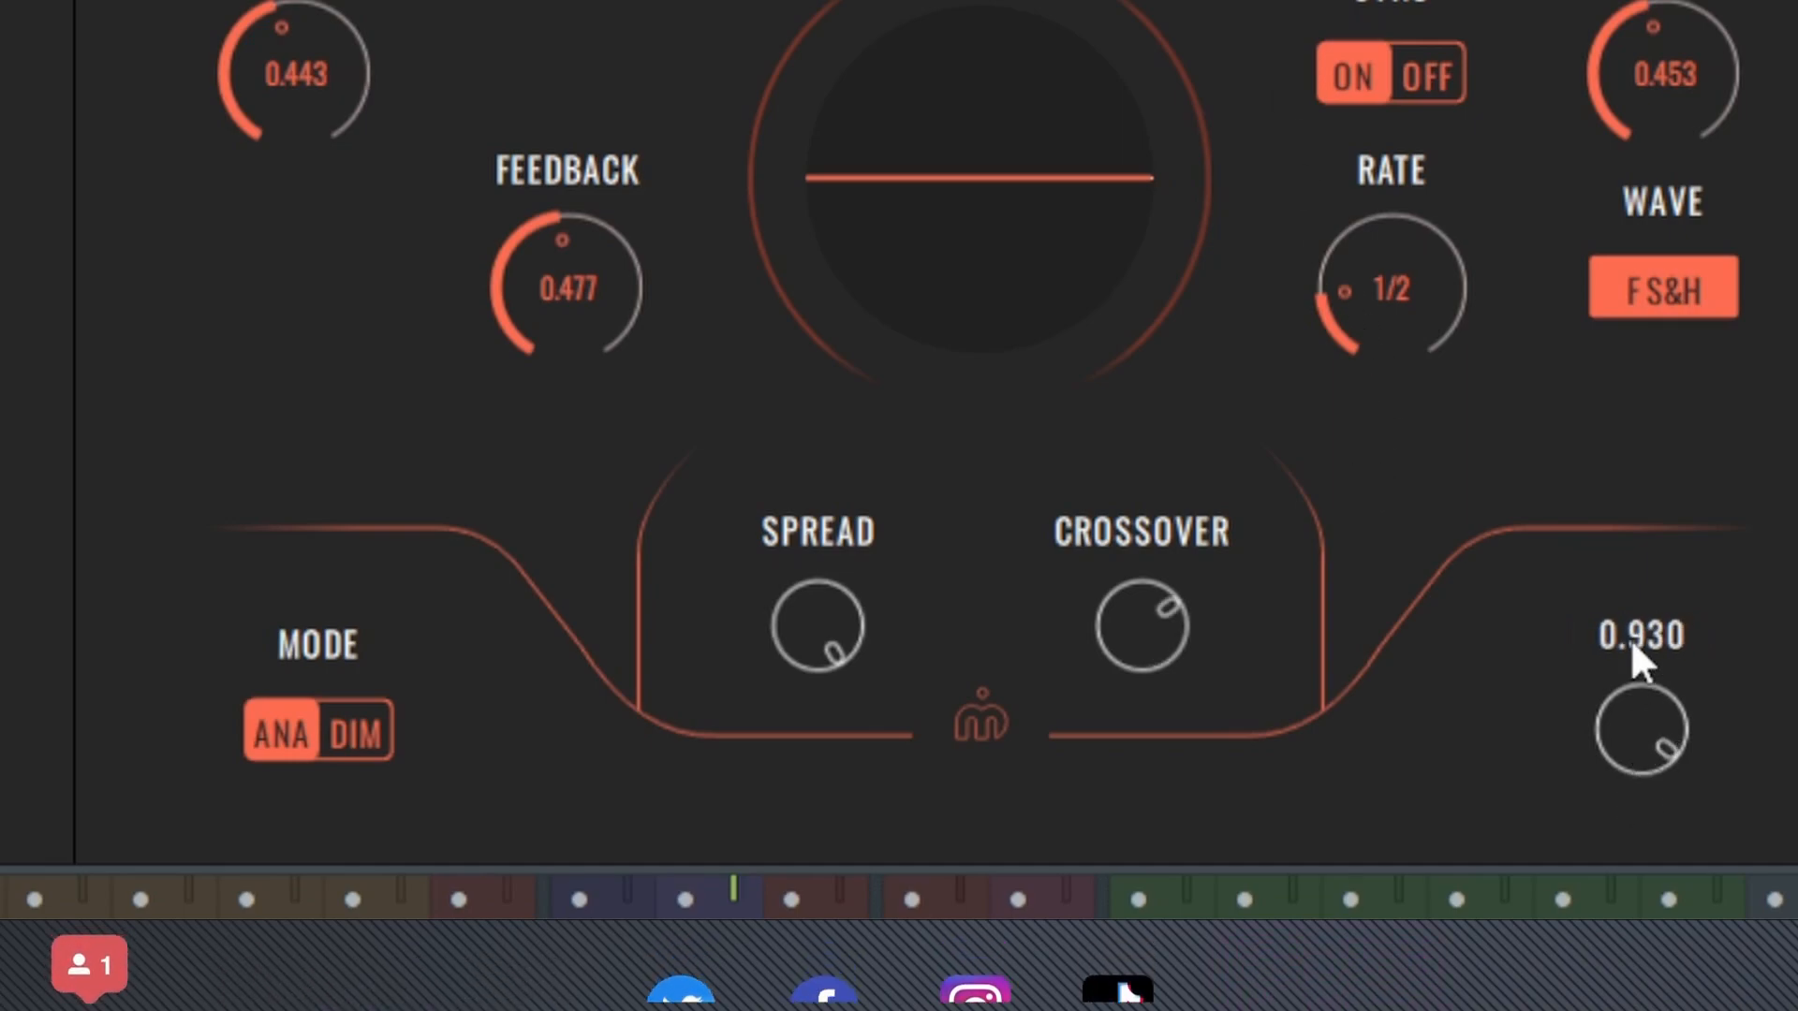
left_click_drag(1631, 638, 1629, 879)
Compare the ANA and DIM modes by switching between them, leaving DIM active
left_click(271, 732)
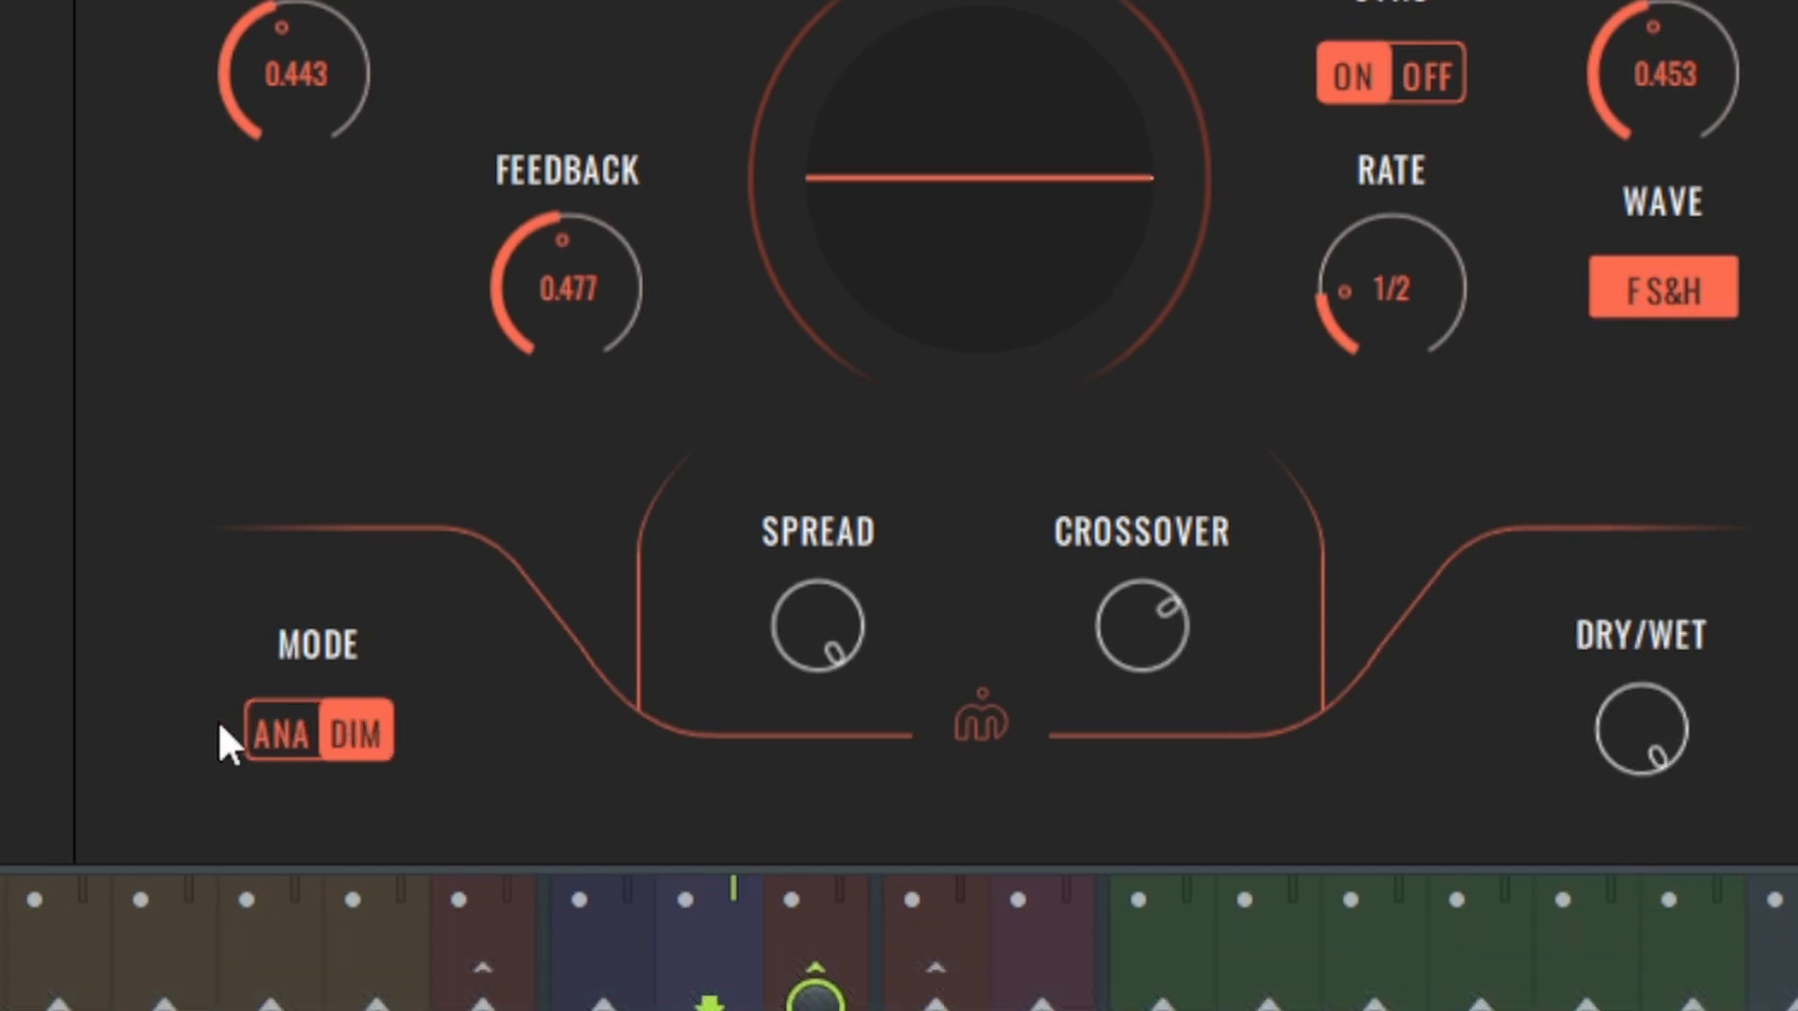
left_click(277, 729)
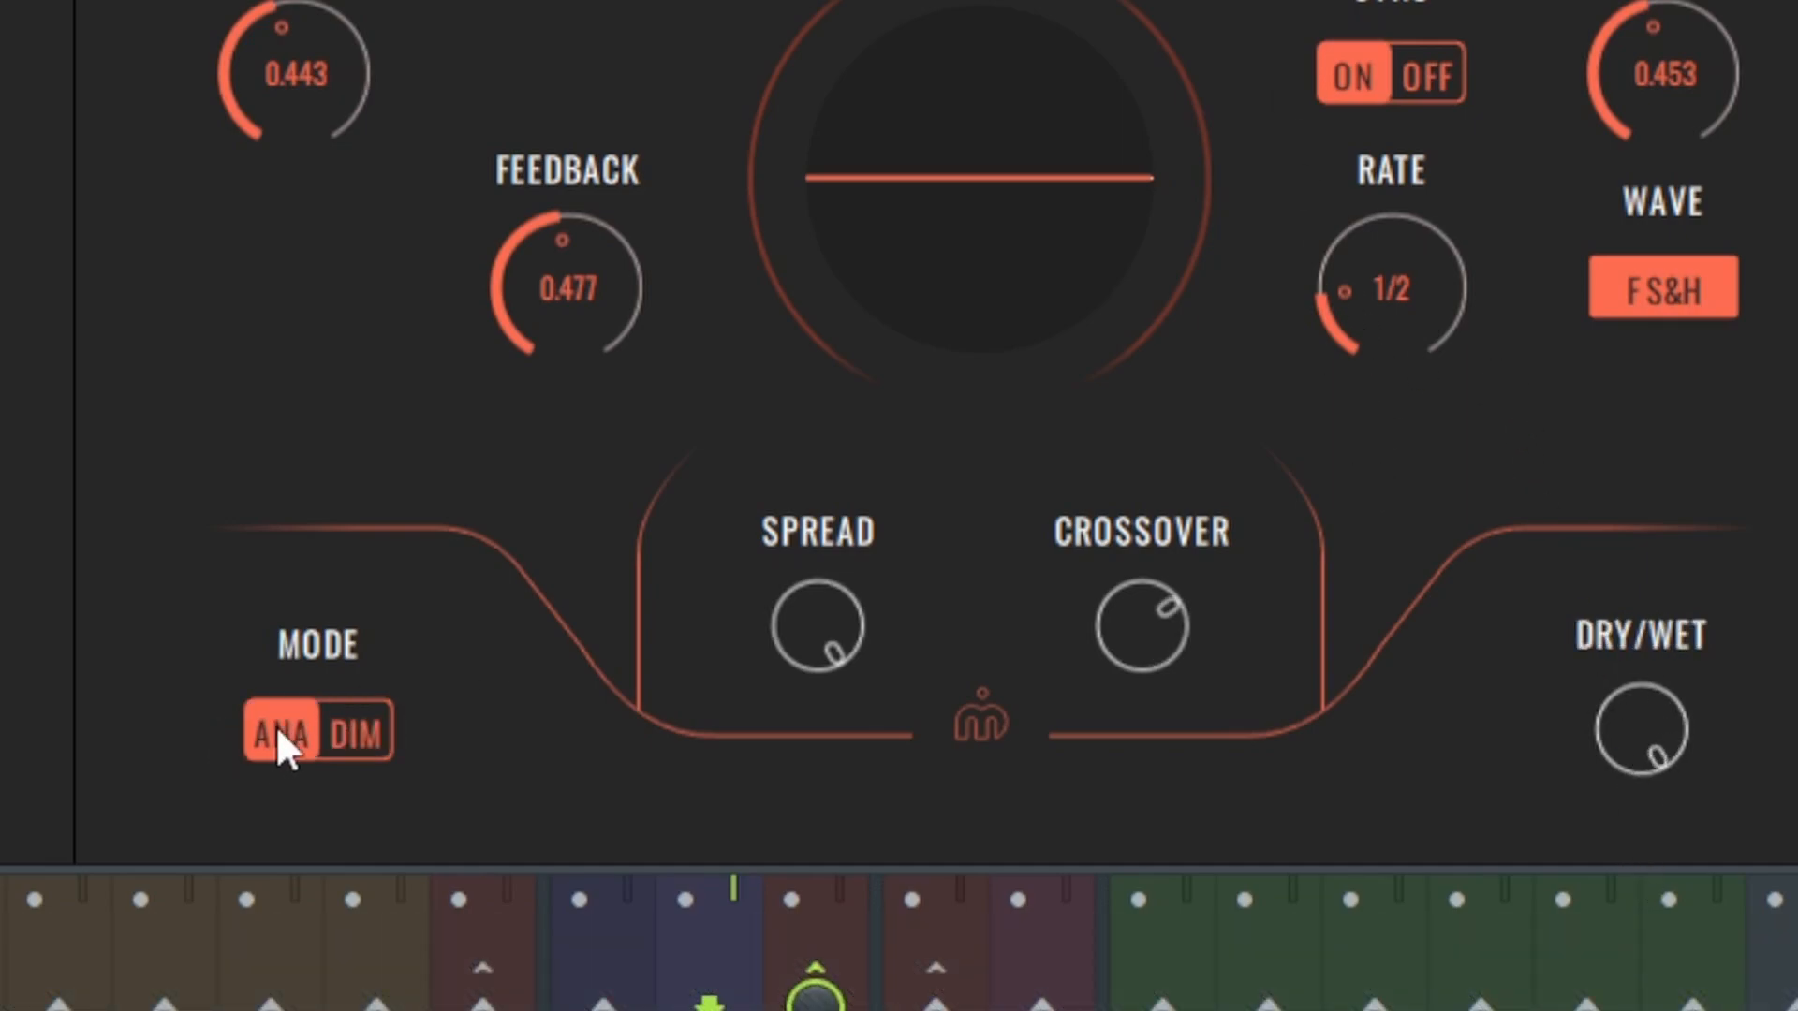
left_click(353, 736)
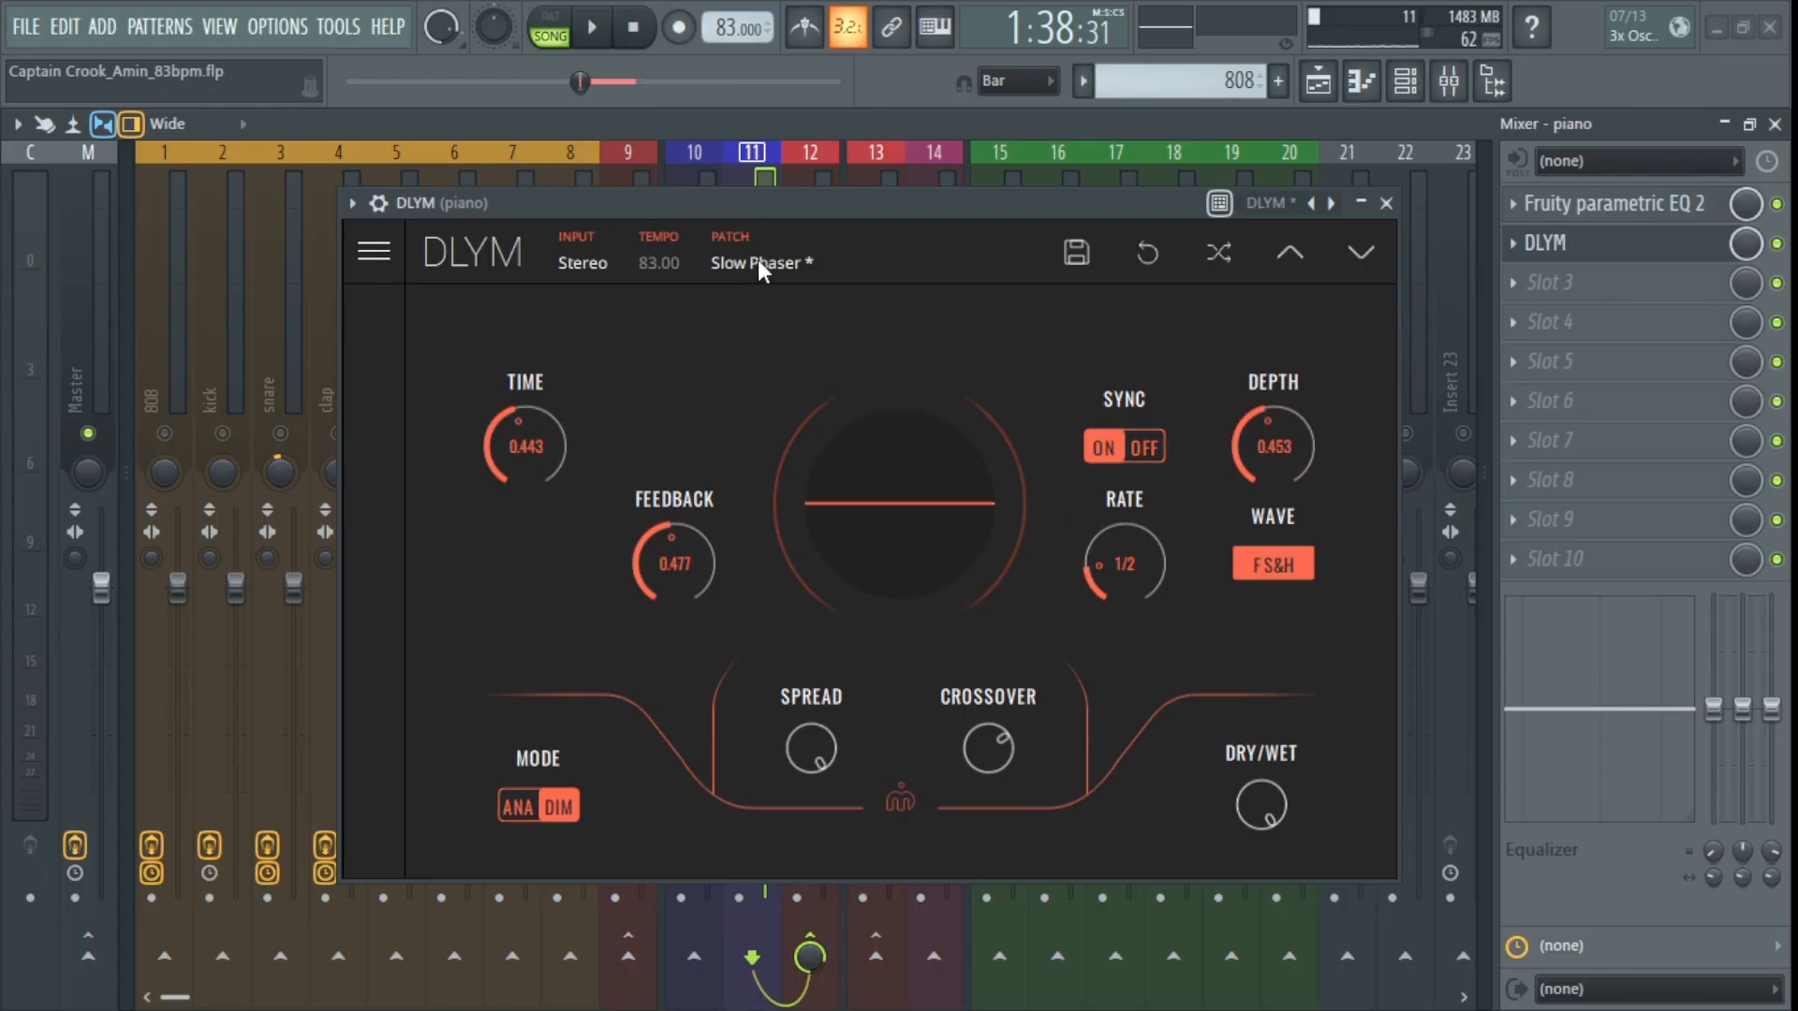
Look through the list of Factory patches and return to the main controls
left_click(757, 261)
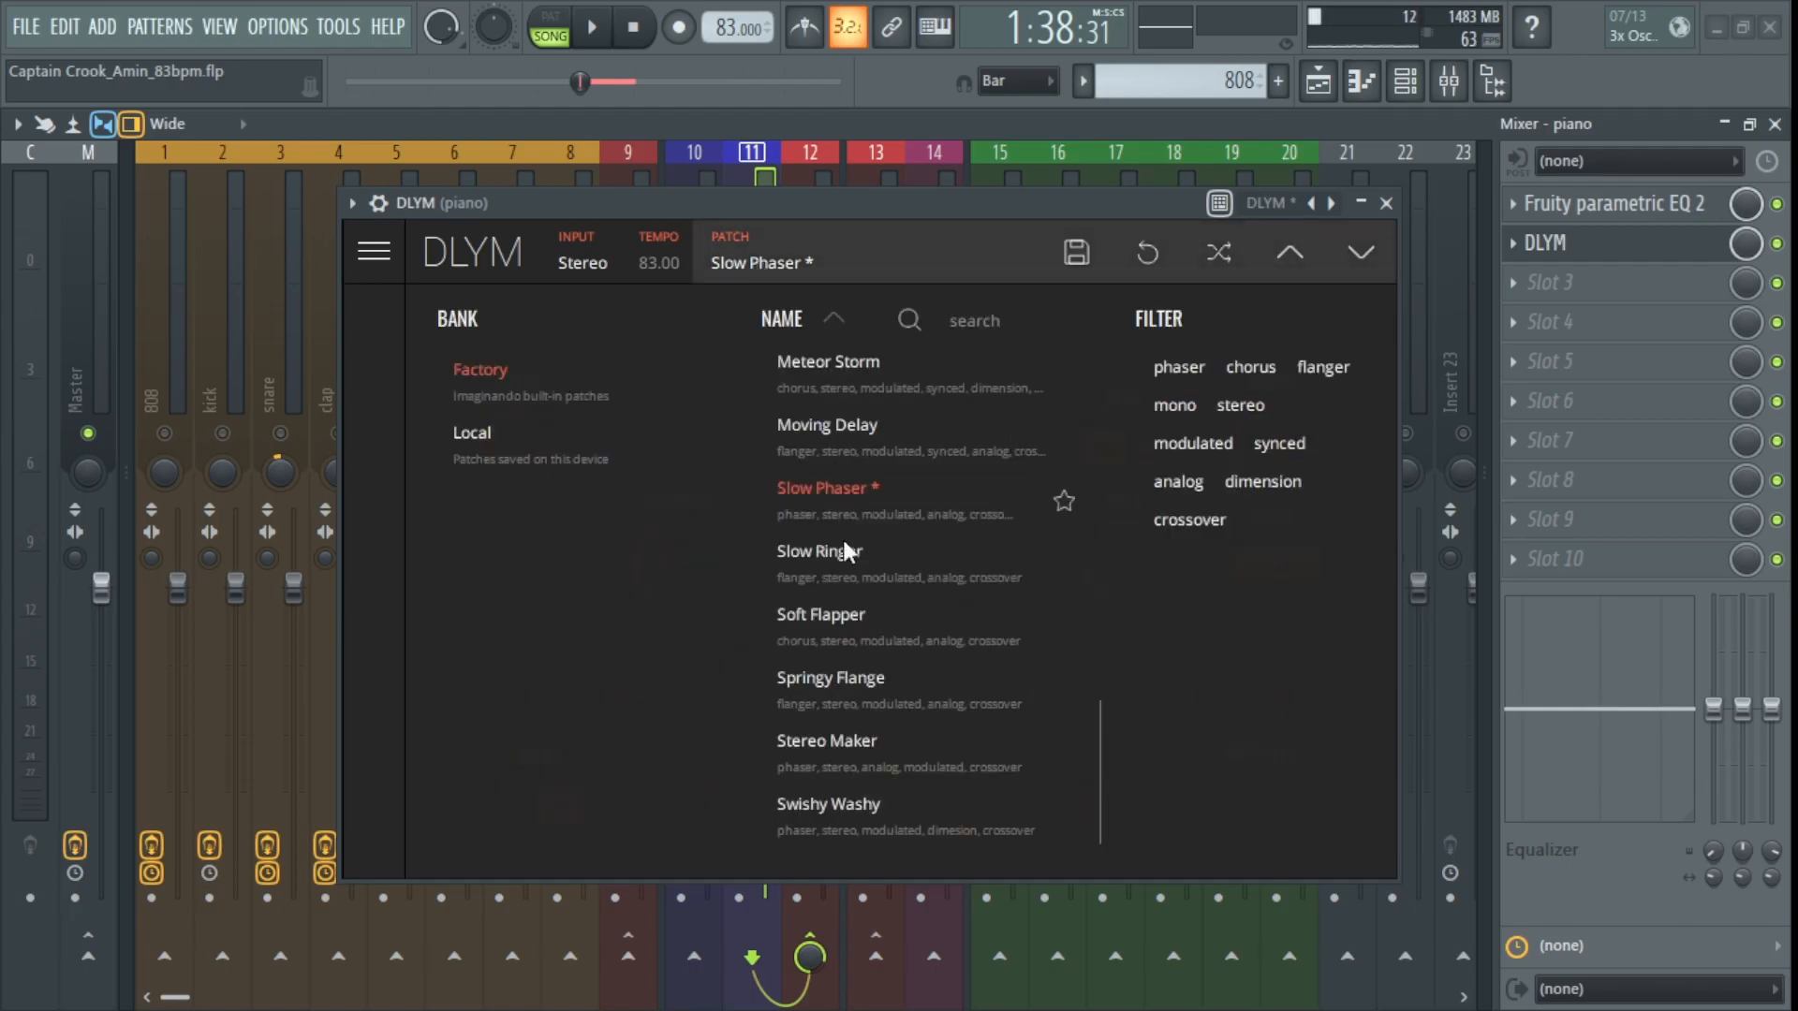
scroll(852, 569, "up", 10)
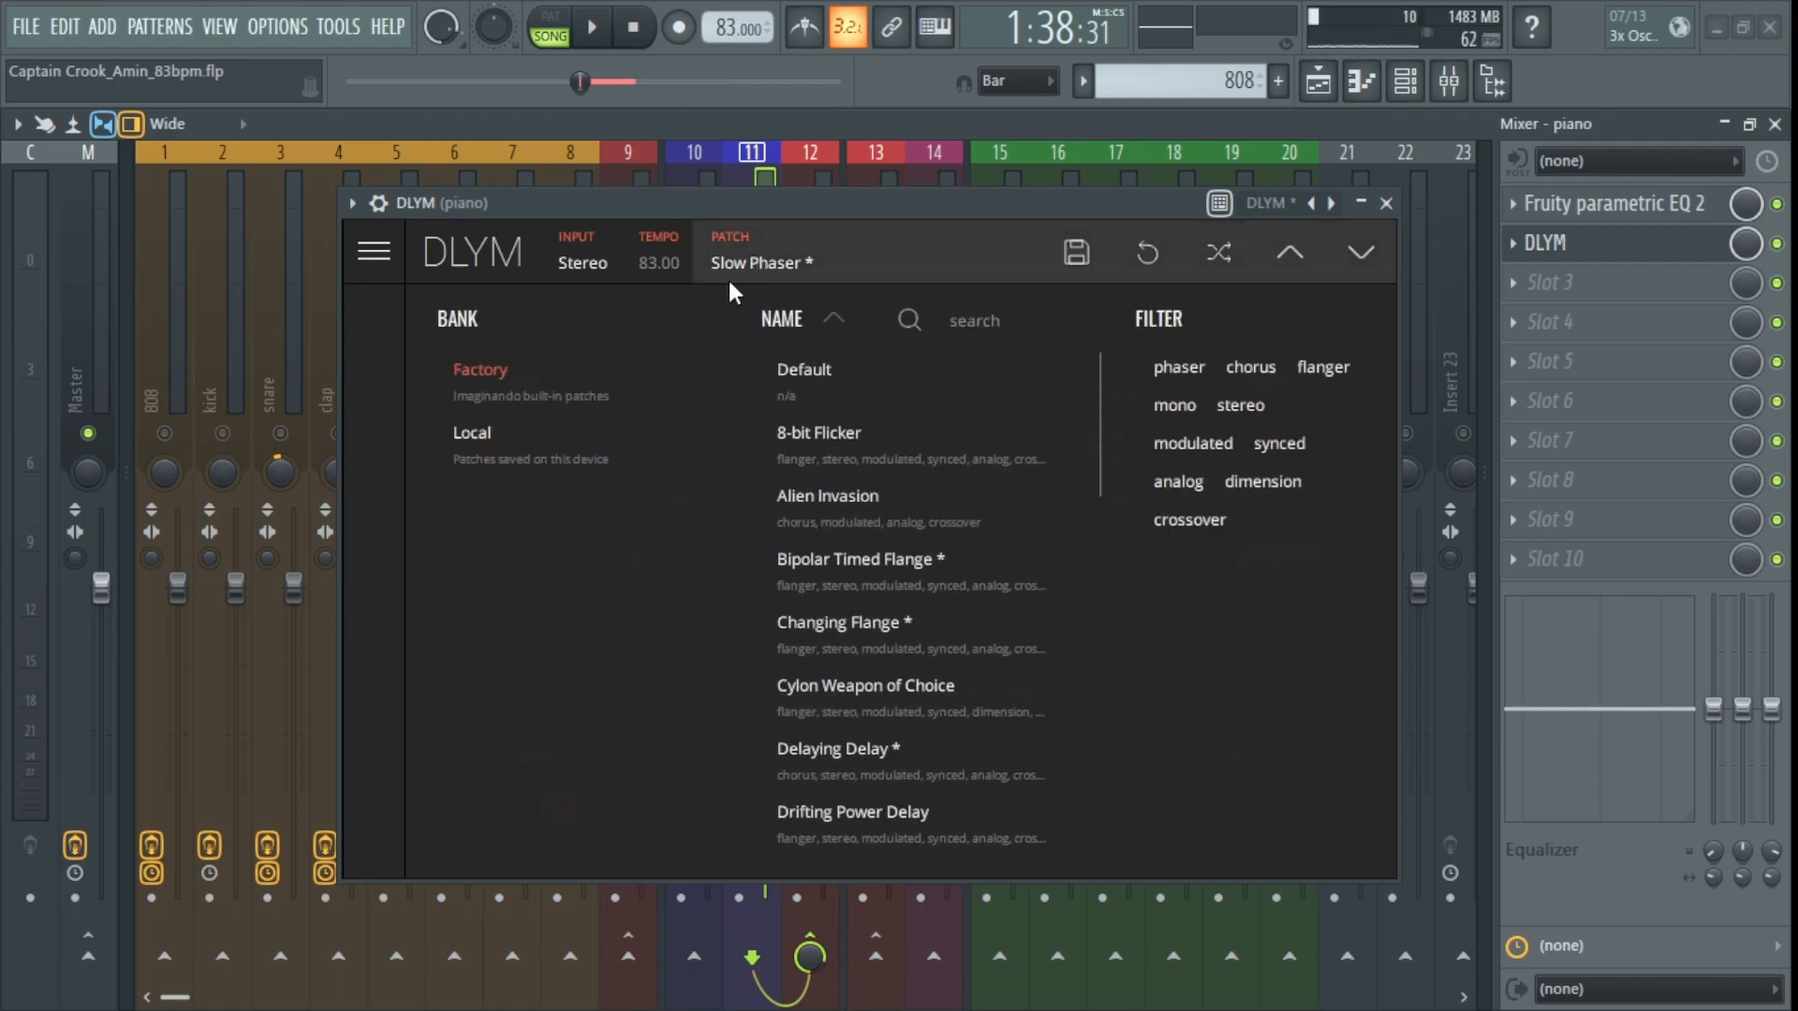
left_click(749, 273)
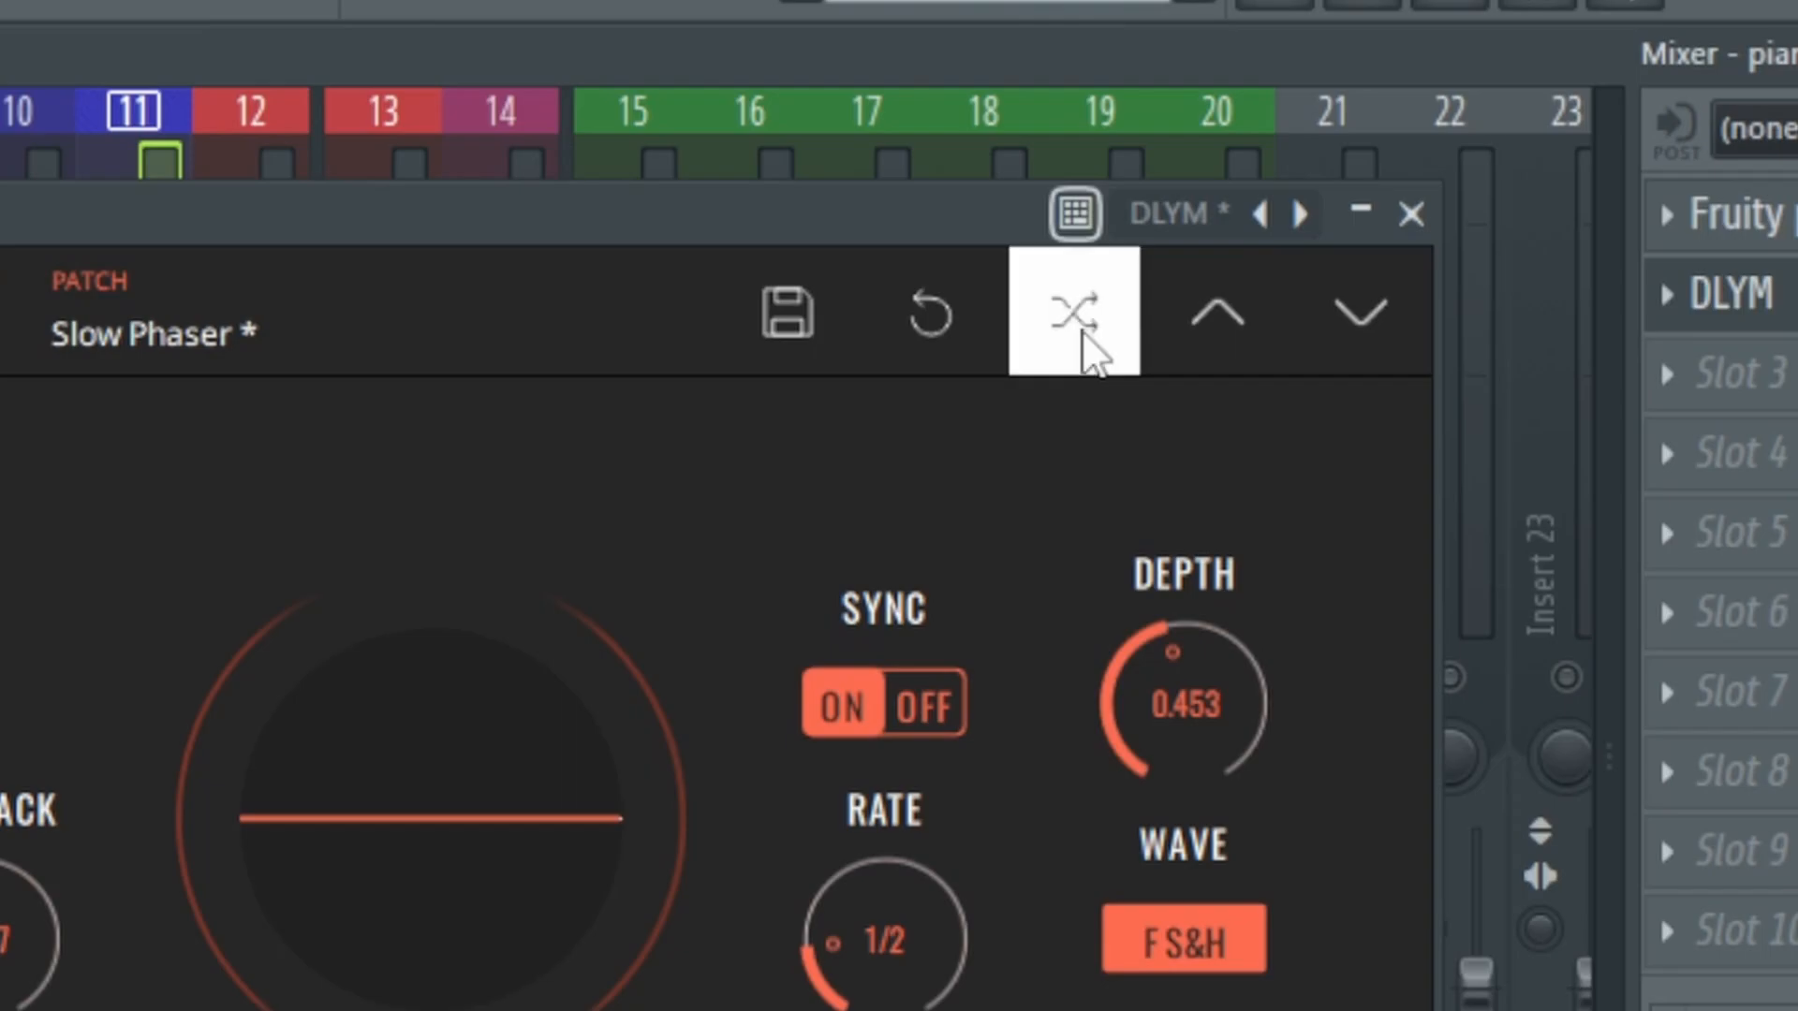
Randomize the plugin's parameters several times
left_click(1081, 329)
left_click(1081, 329)
left_click(1082, 328)
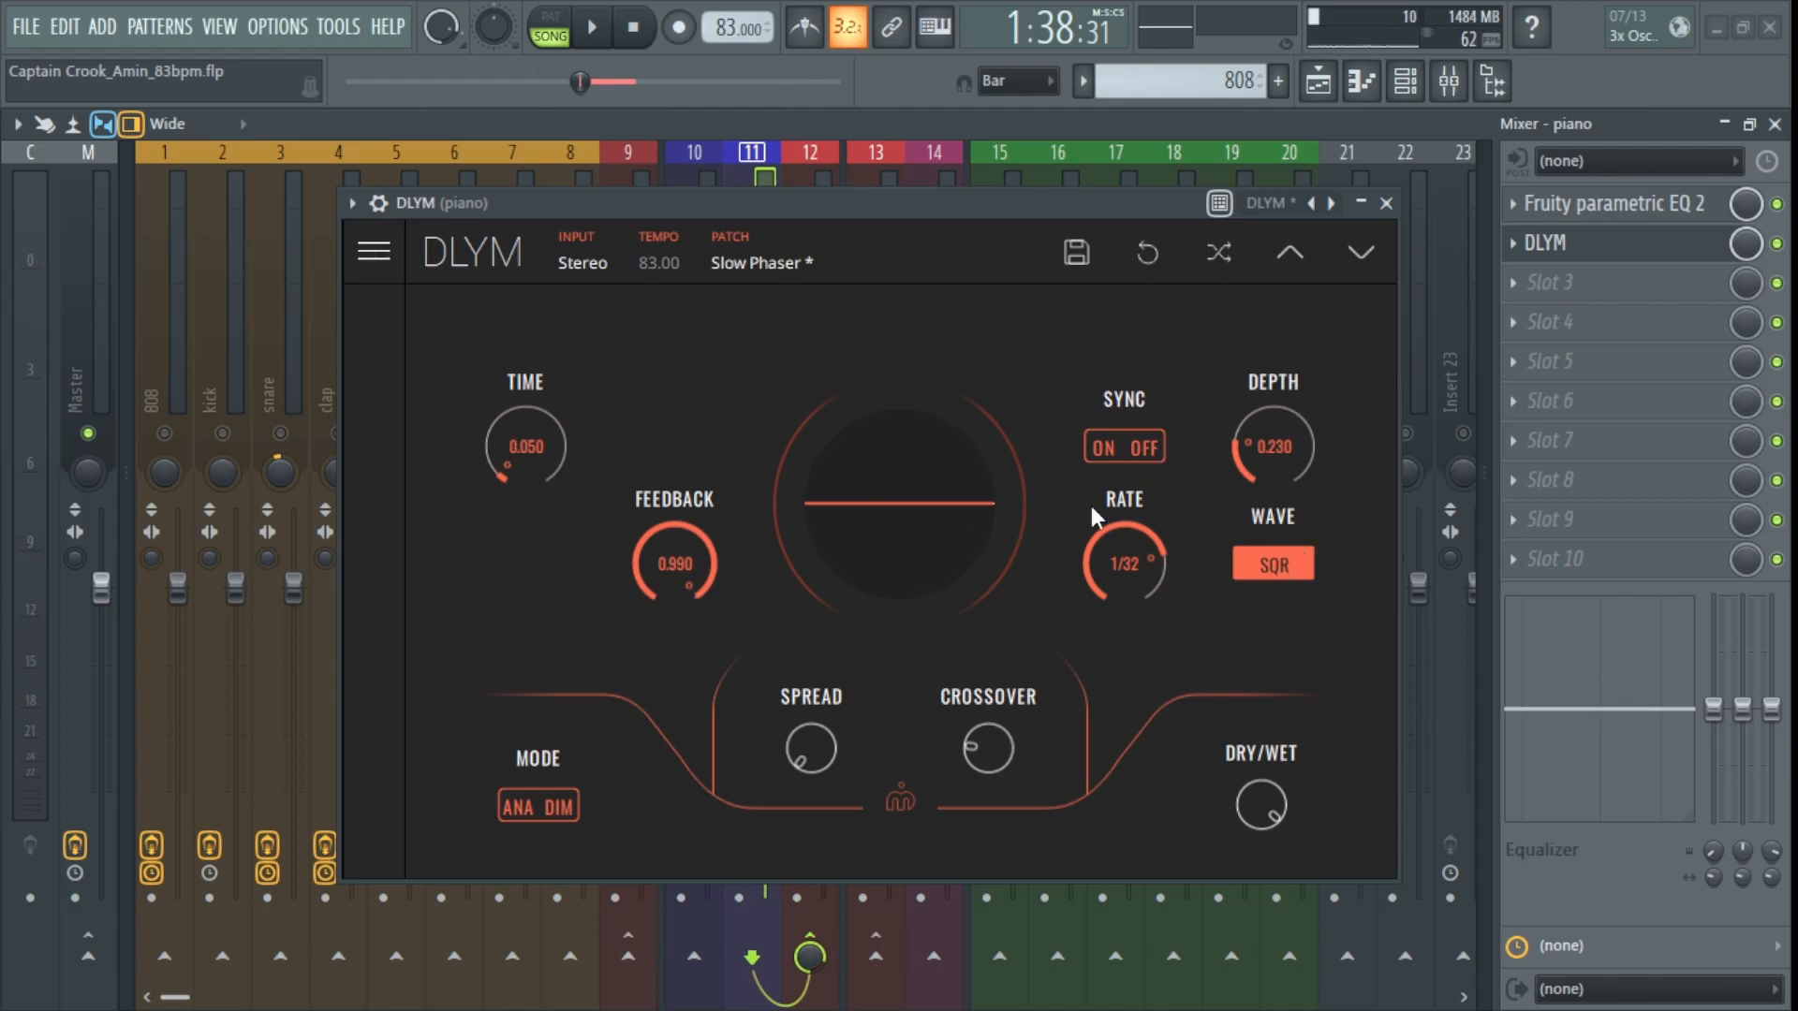
Load the Default patch from the Factory bank and return to the main controls
left_click(747, 264)
left_click(835, 390)
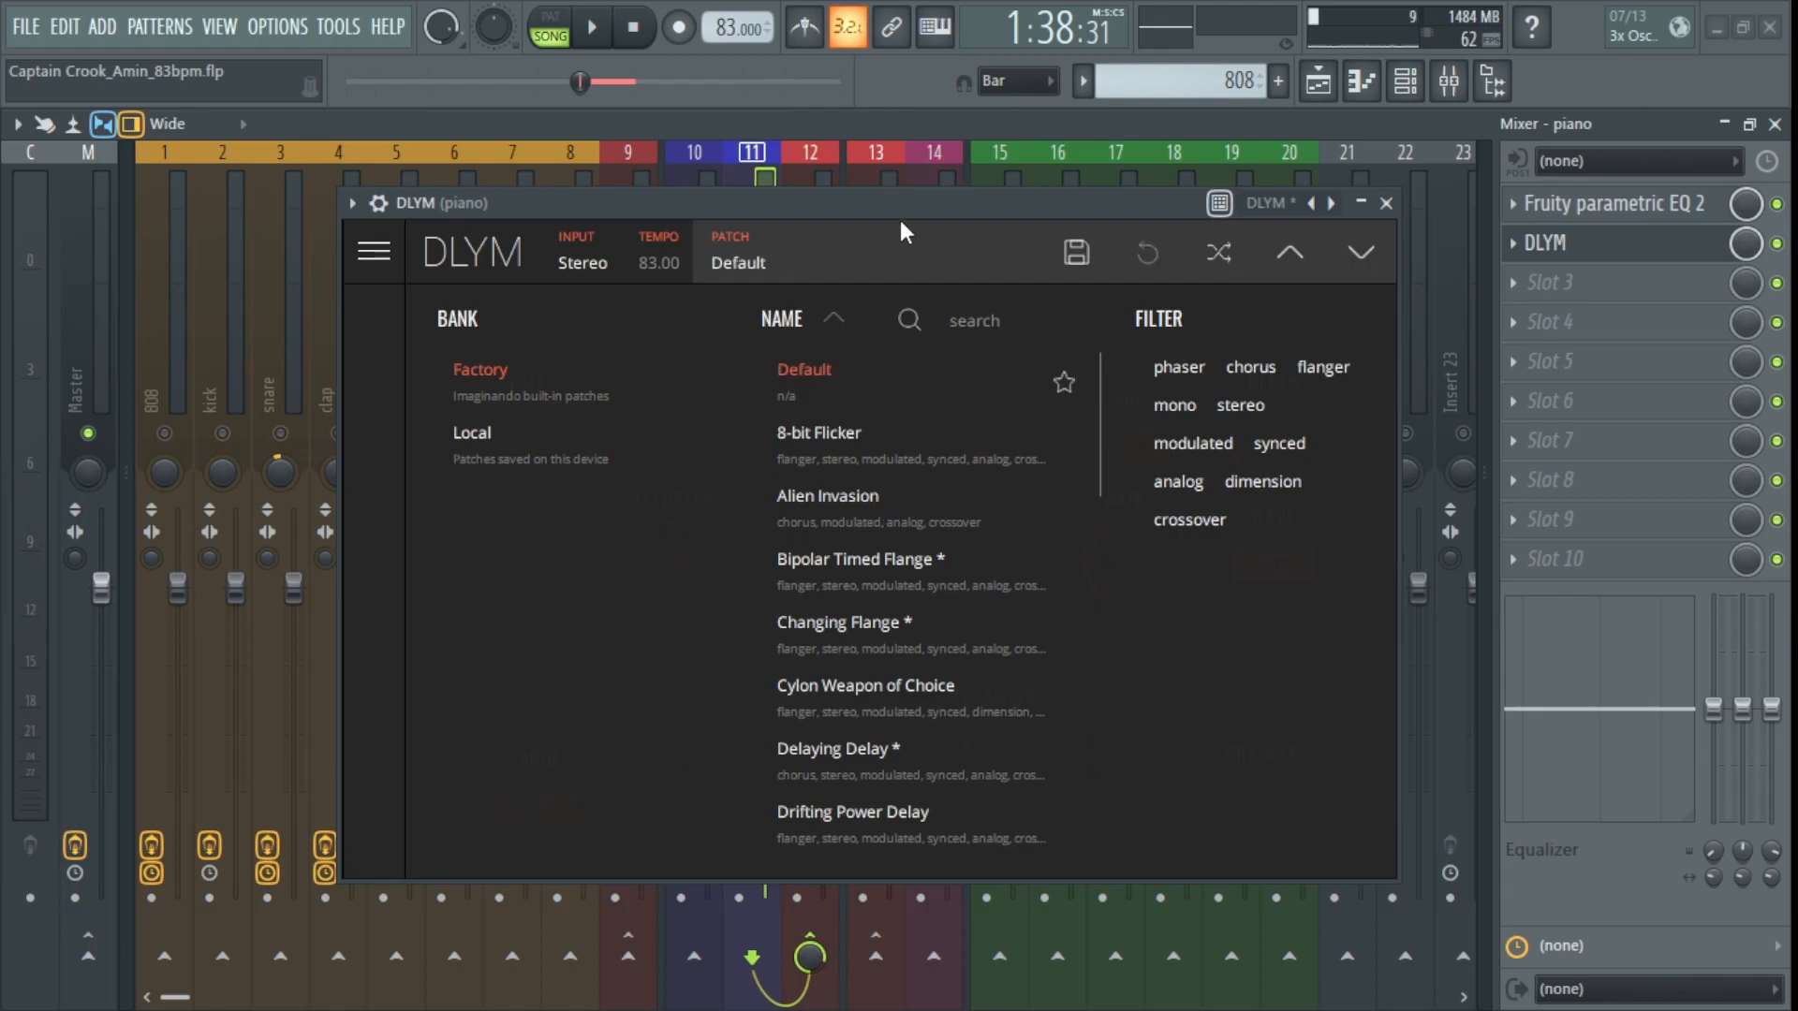
left_click(749, 265)
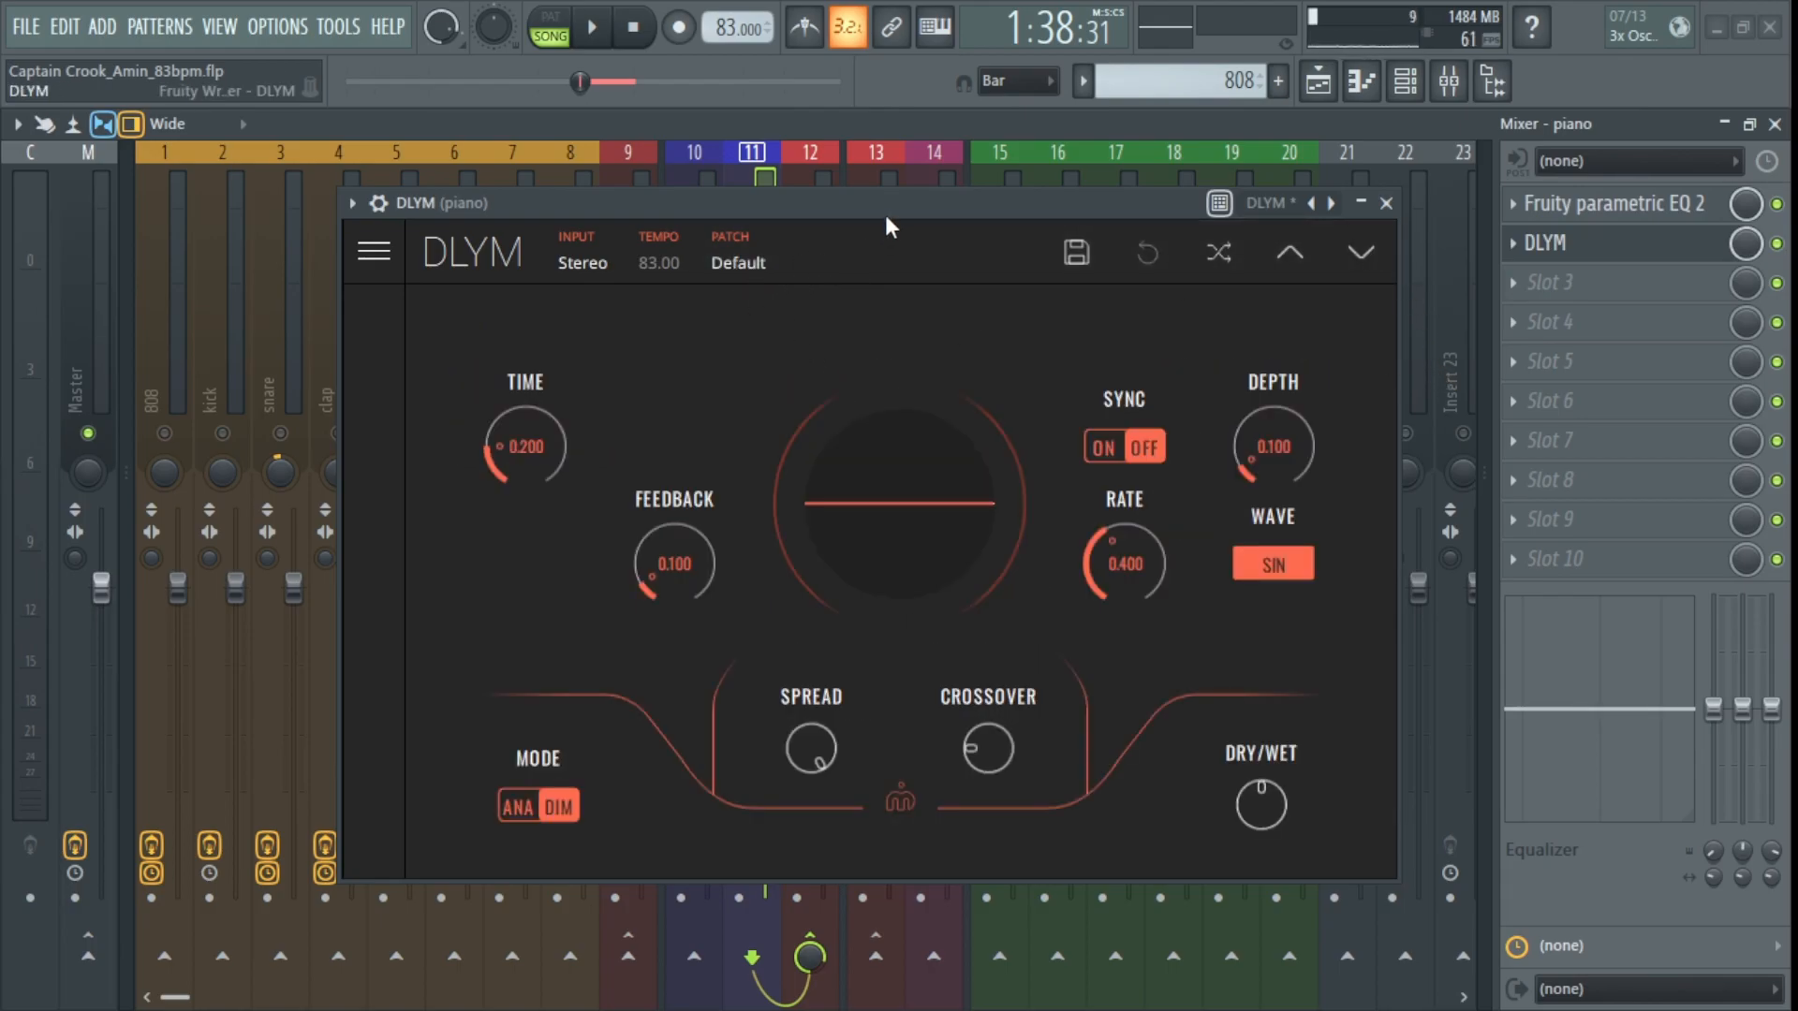
Close the DLYM window and listen to the full song and the soloed piano track, with playback stopped and the solo removed at the end
key("Escape")
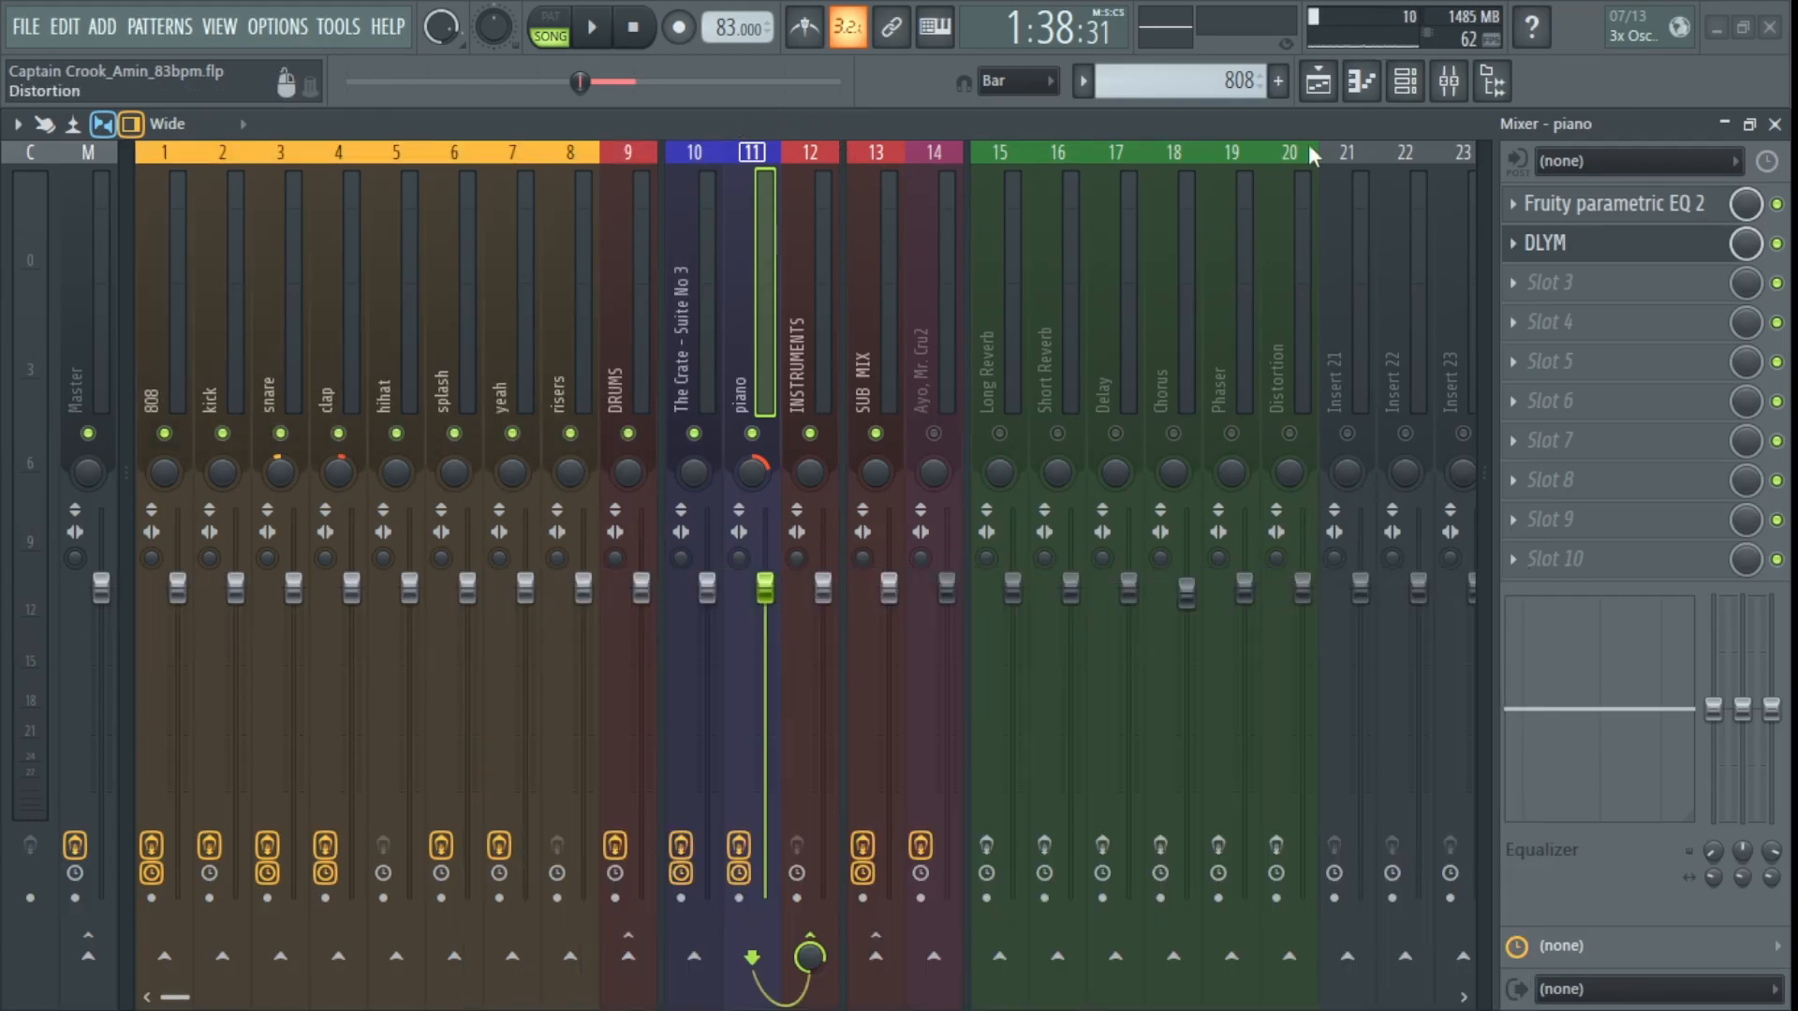
key("space")
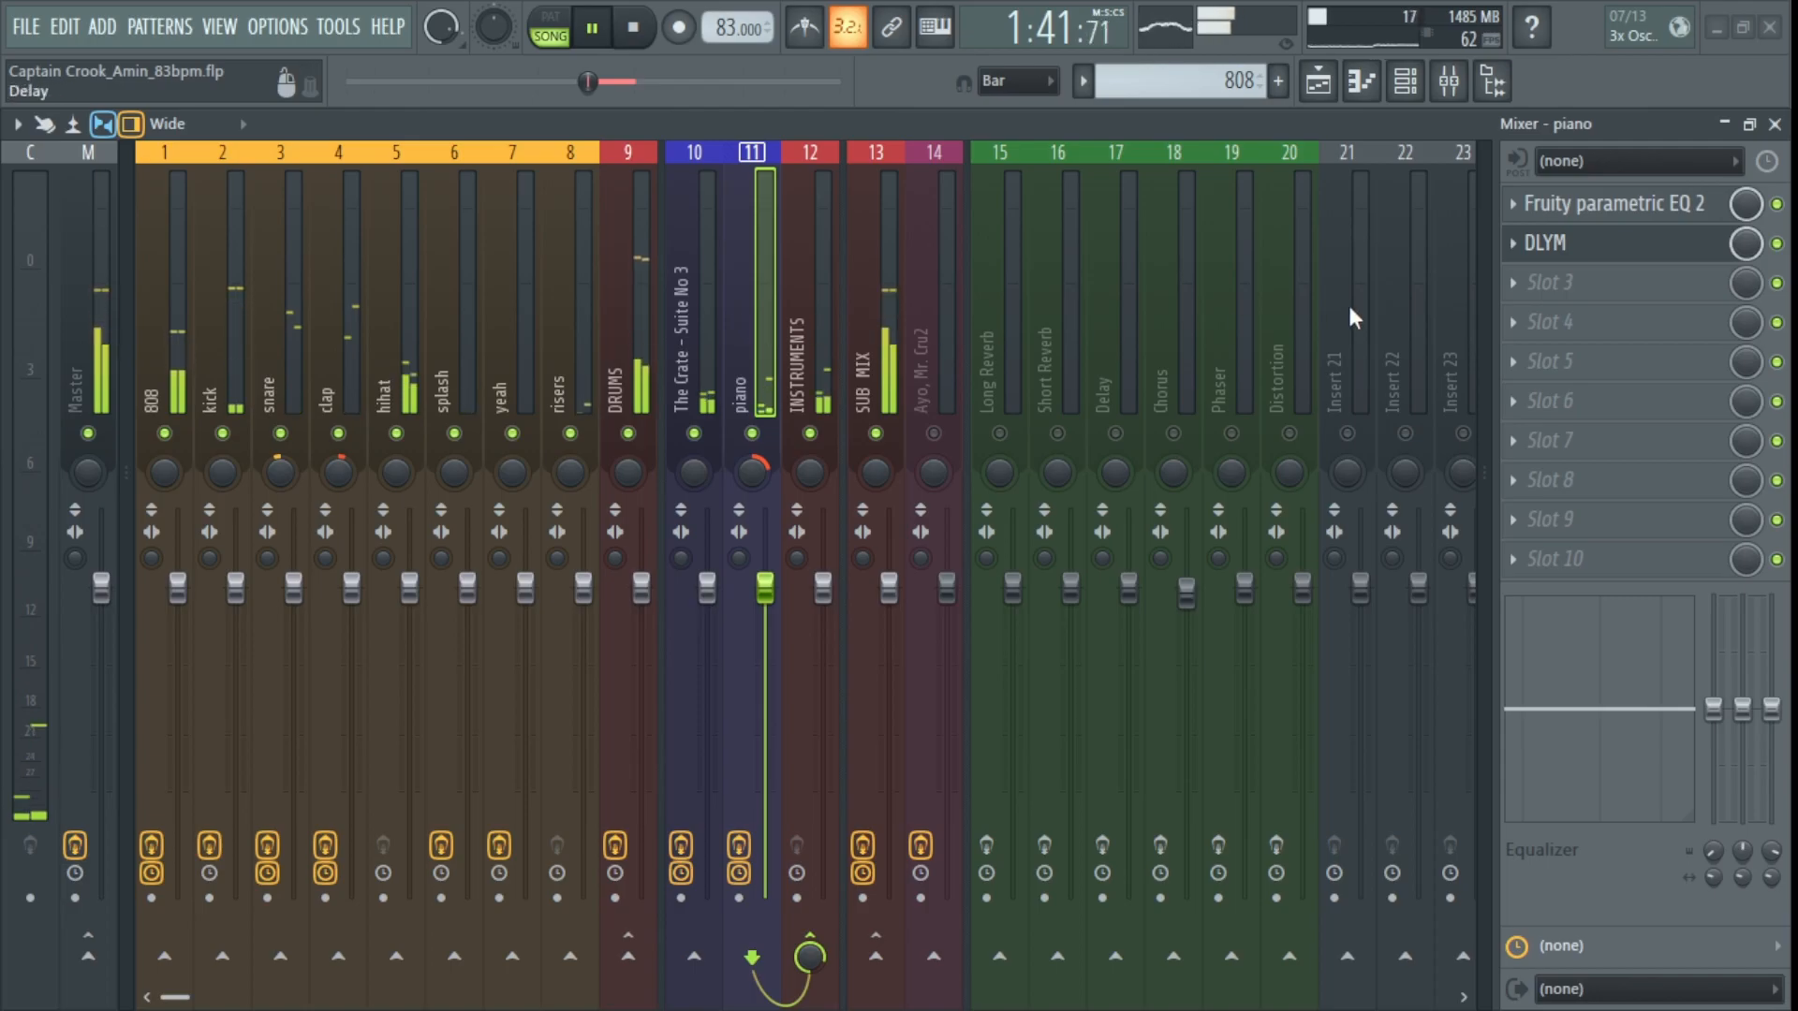
left_click(1627, 208)
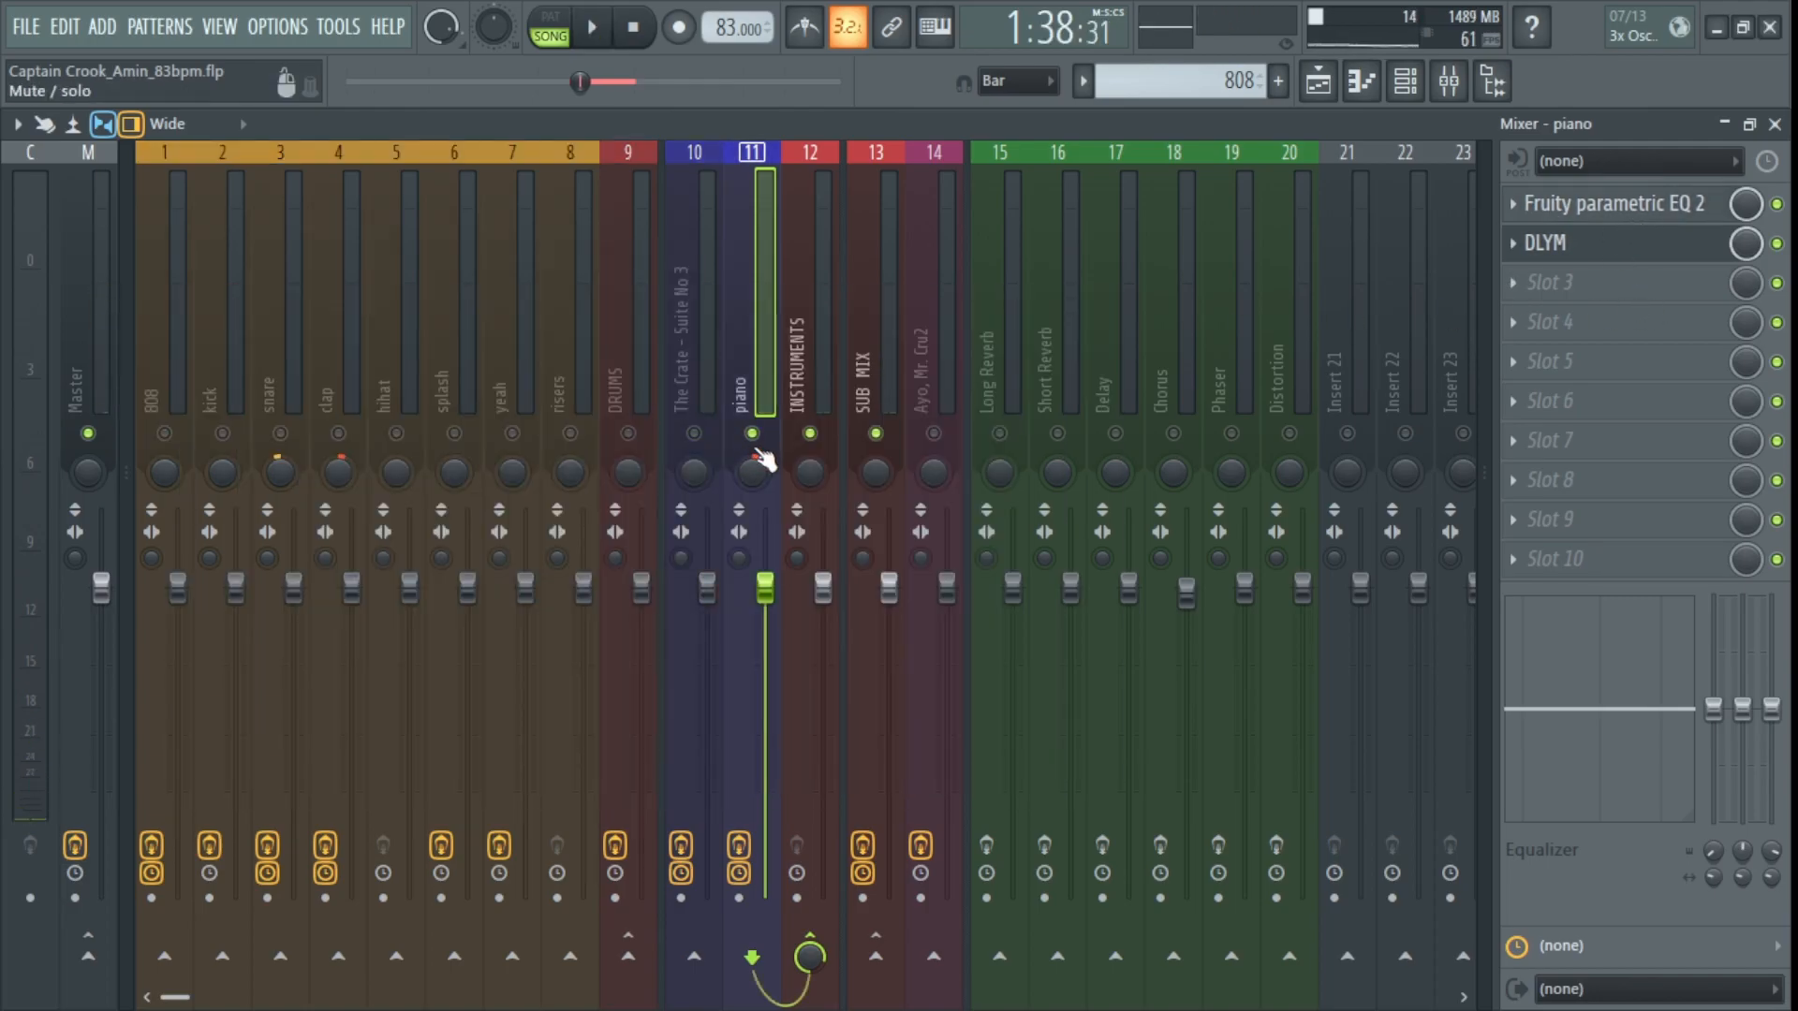
key("space")
left_click_drag(763, 459, 807, 450)
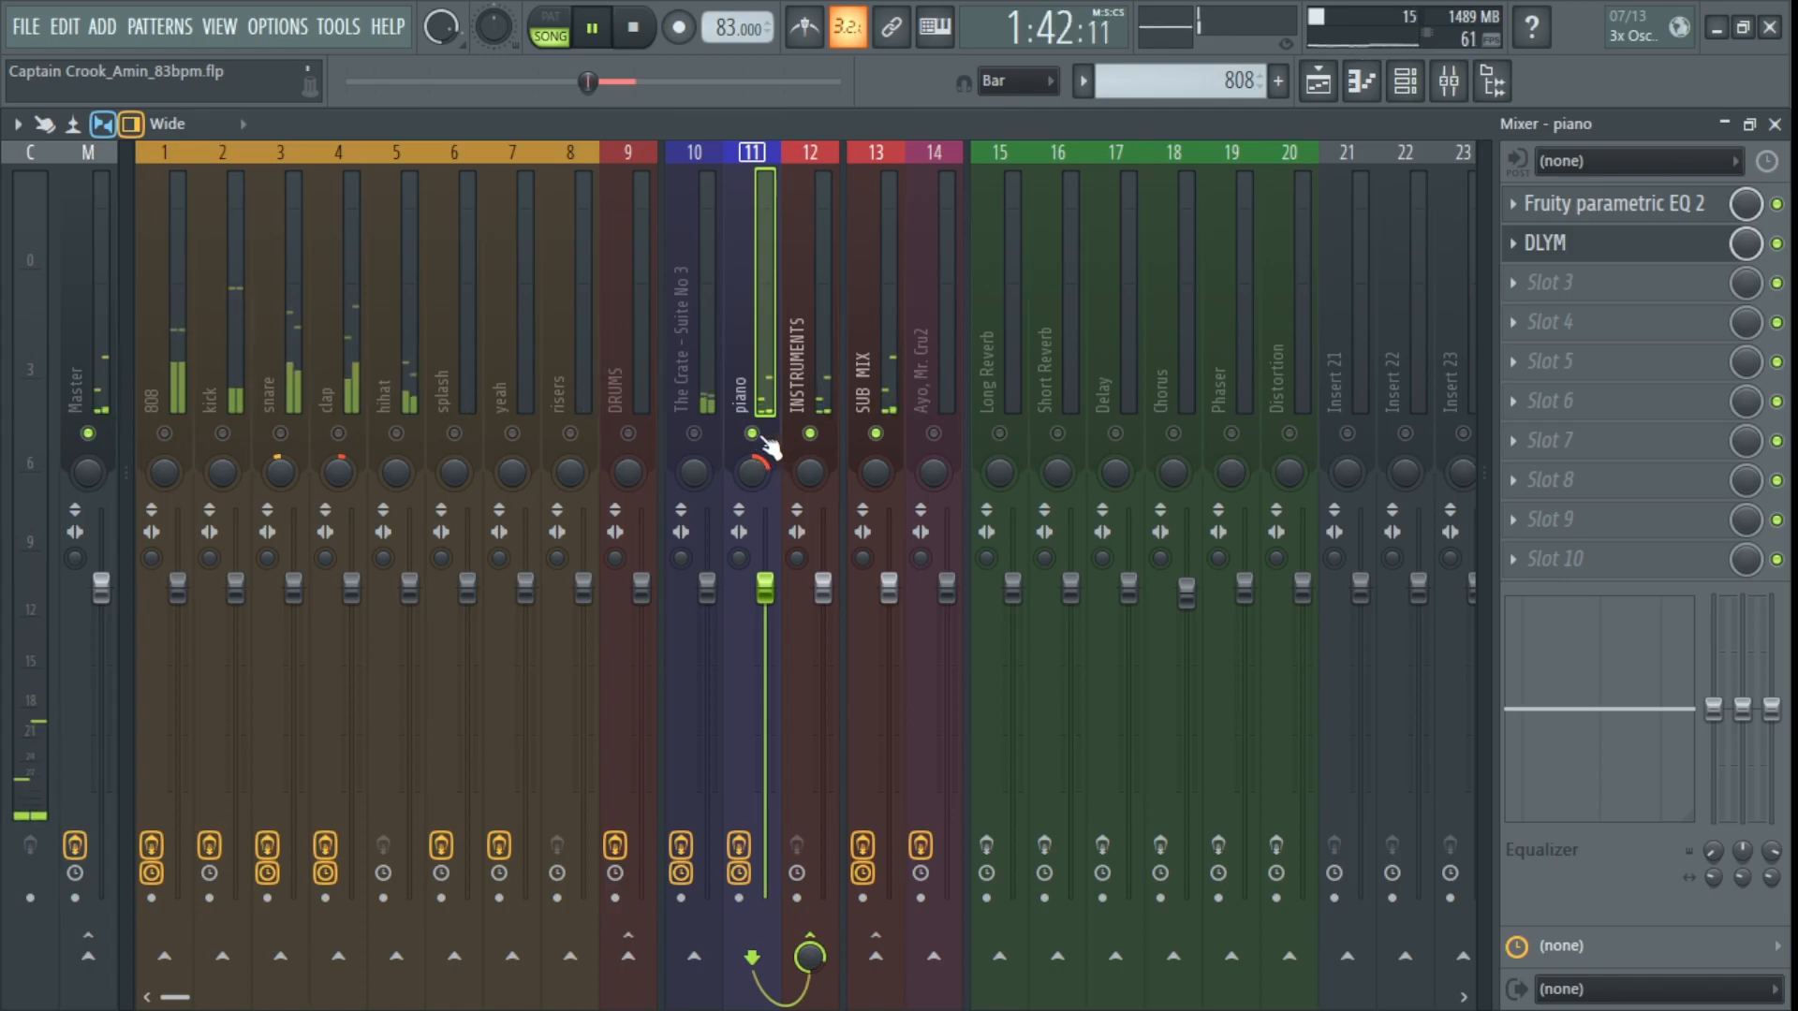
key("space")
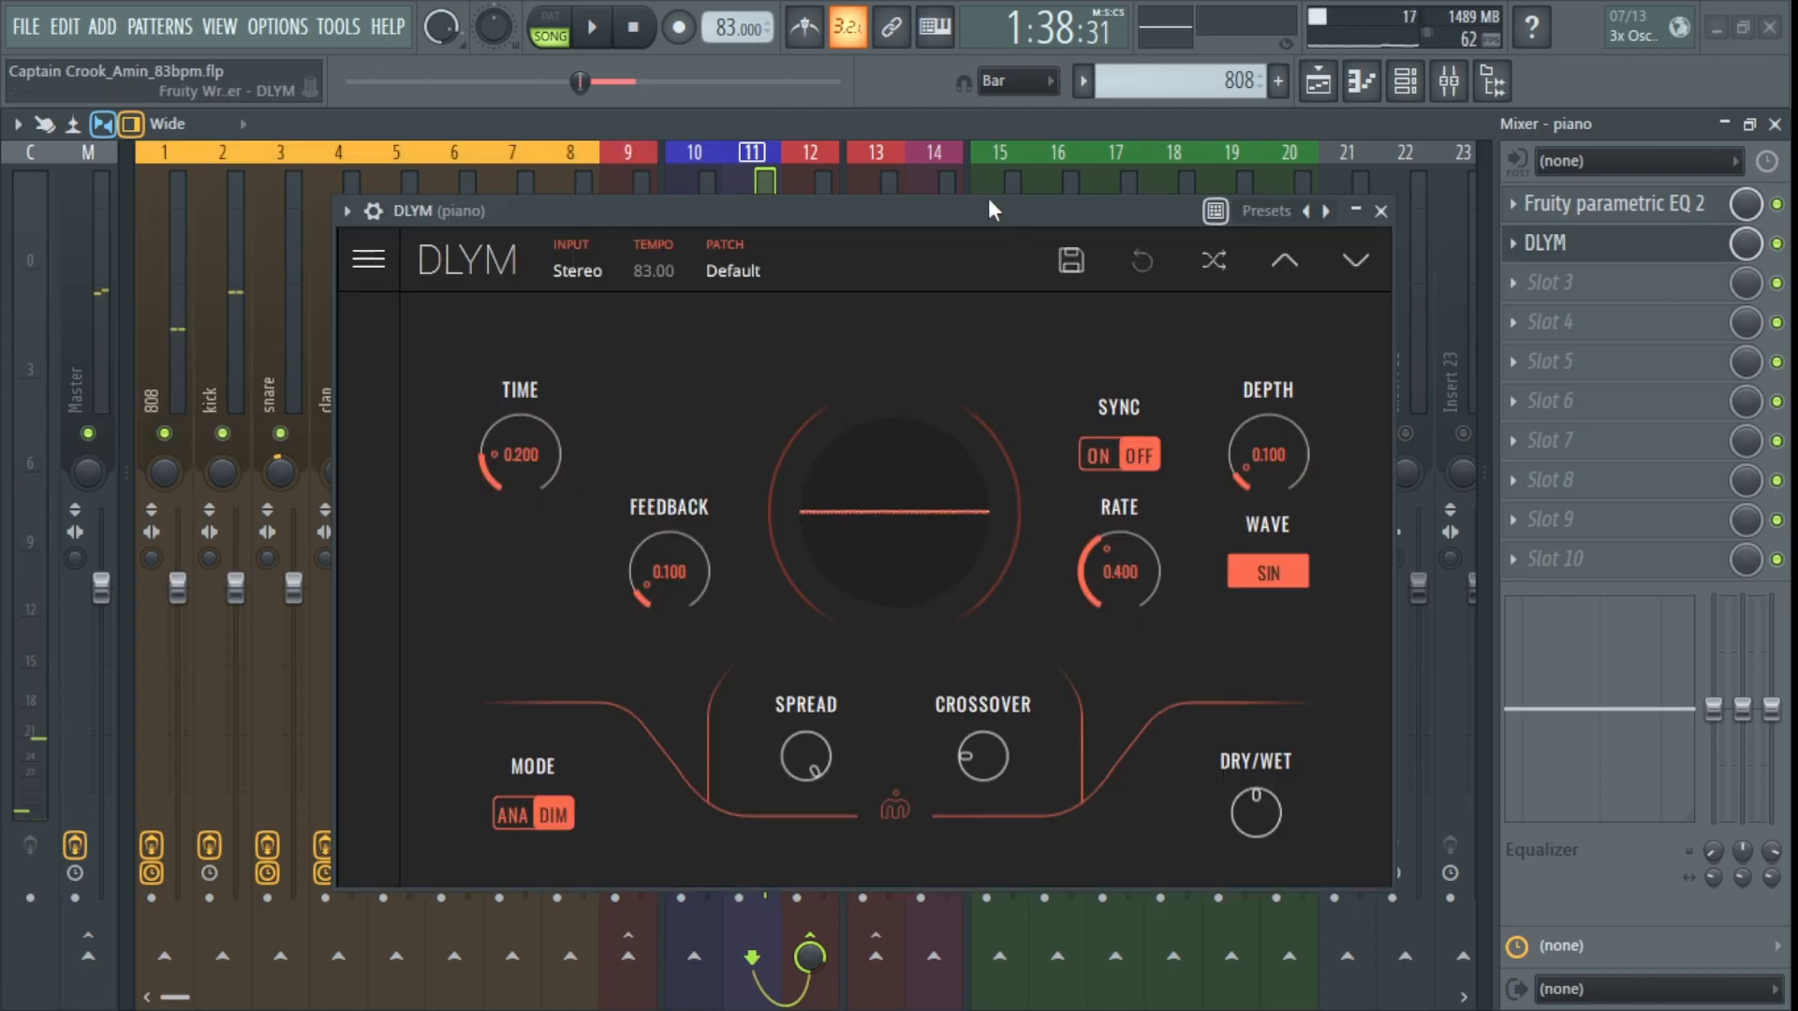
Play the song and audition the patches 8-bit Flicker, Alien Invasion and Bipolar Timed Flange, toggling the input mode and restoring Stereo
left_click_drag(989, 204, 914, 193)
key("space")
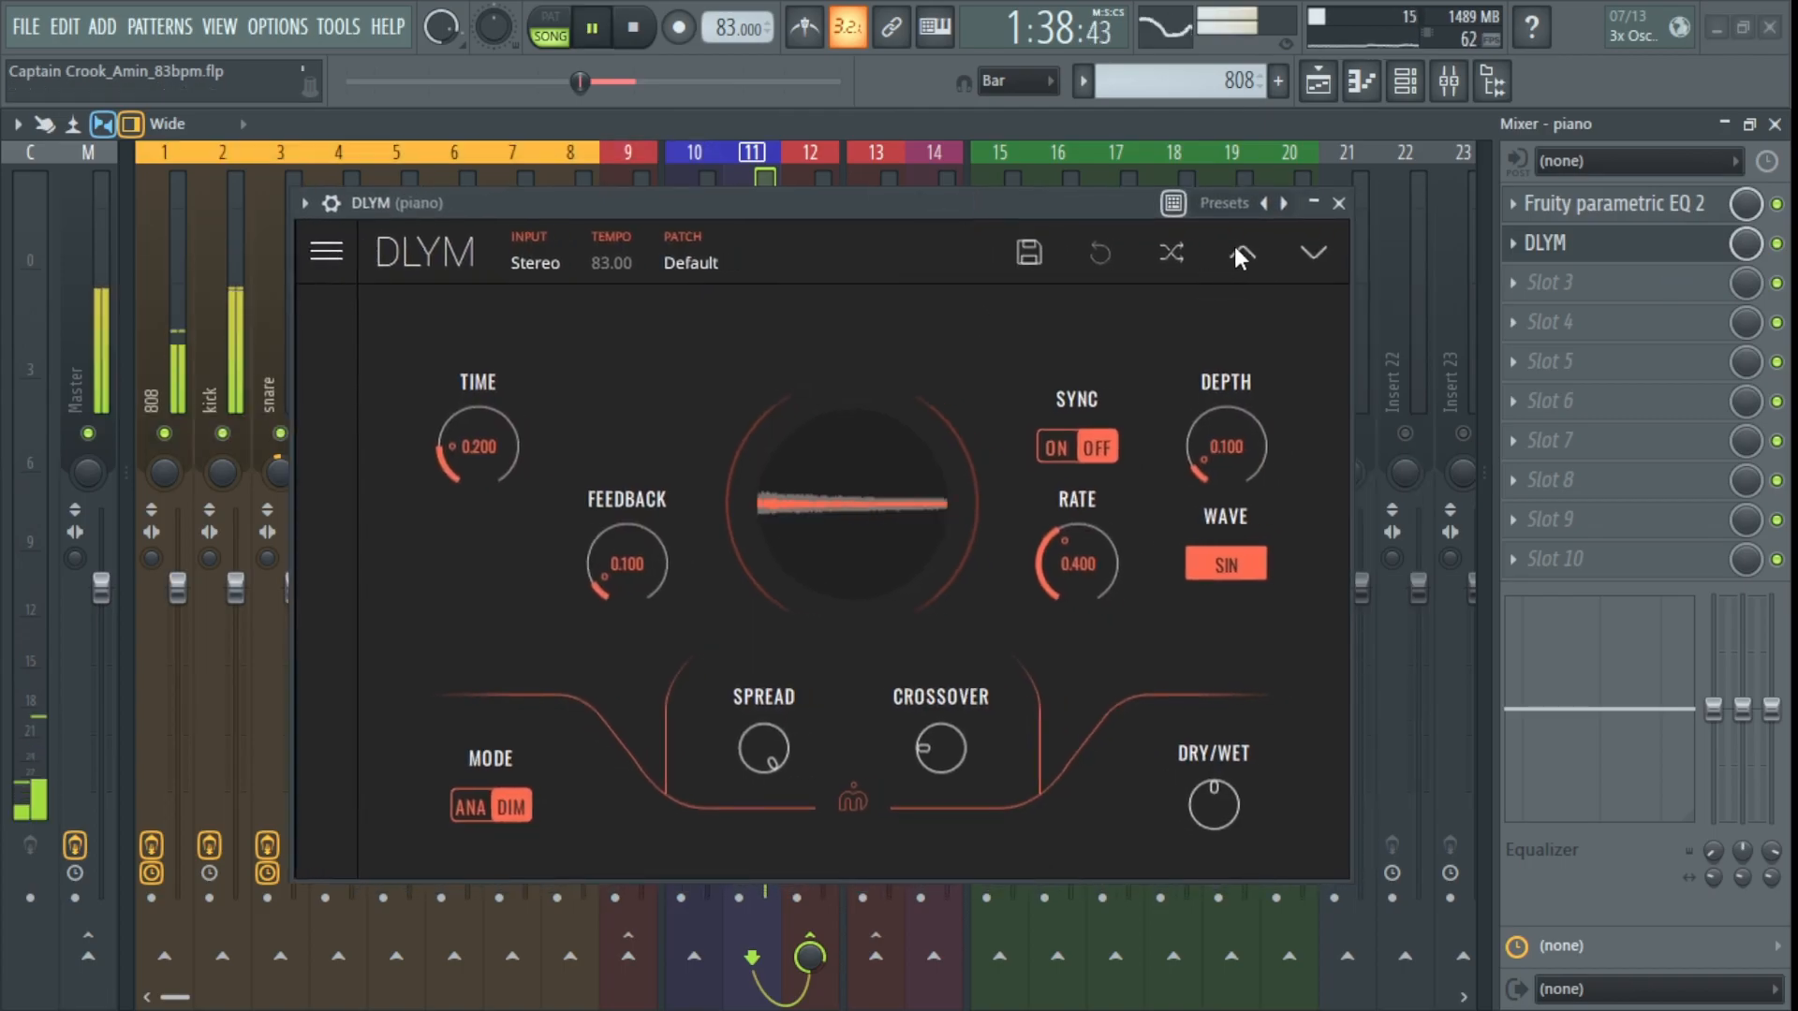
left_click(1317, 251)
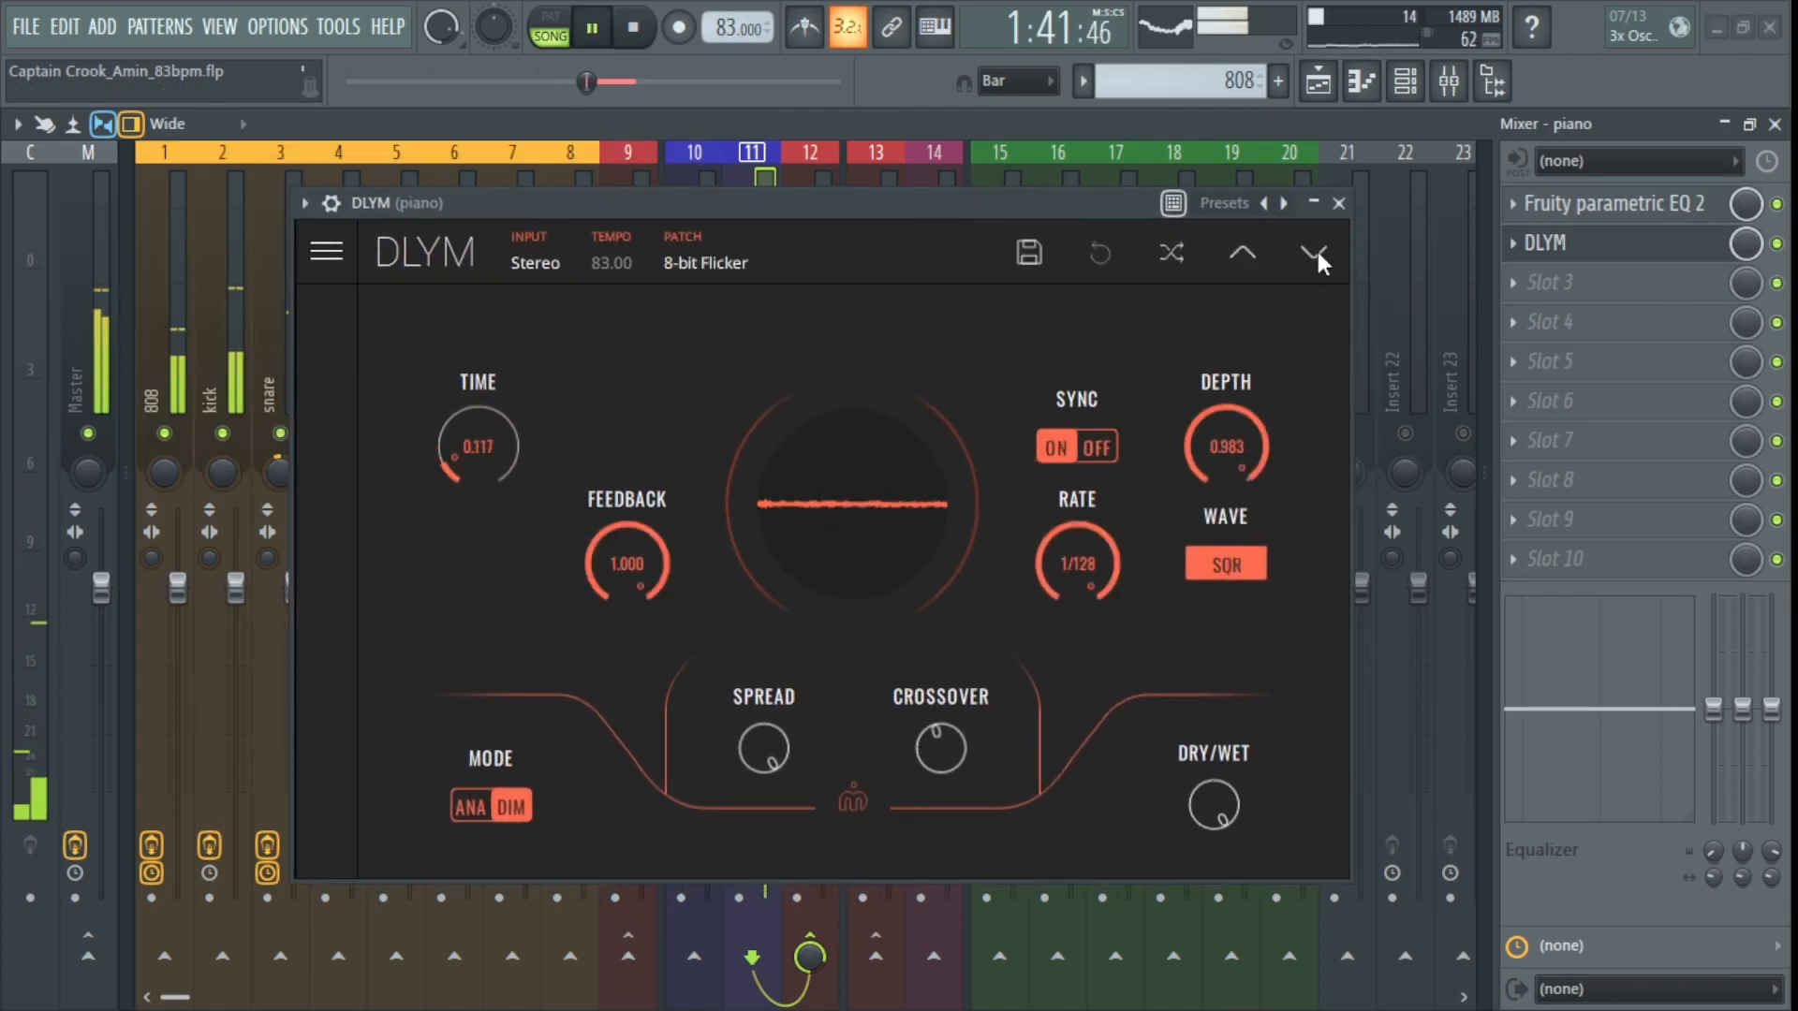
left_click(1316, 249)
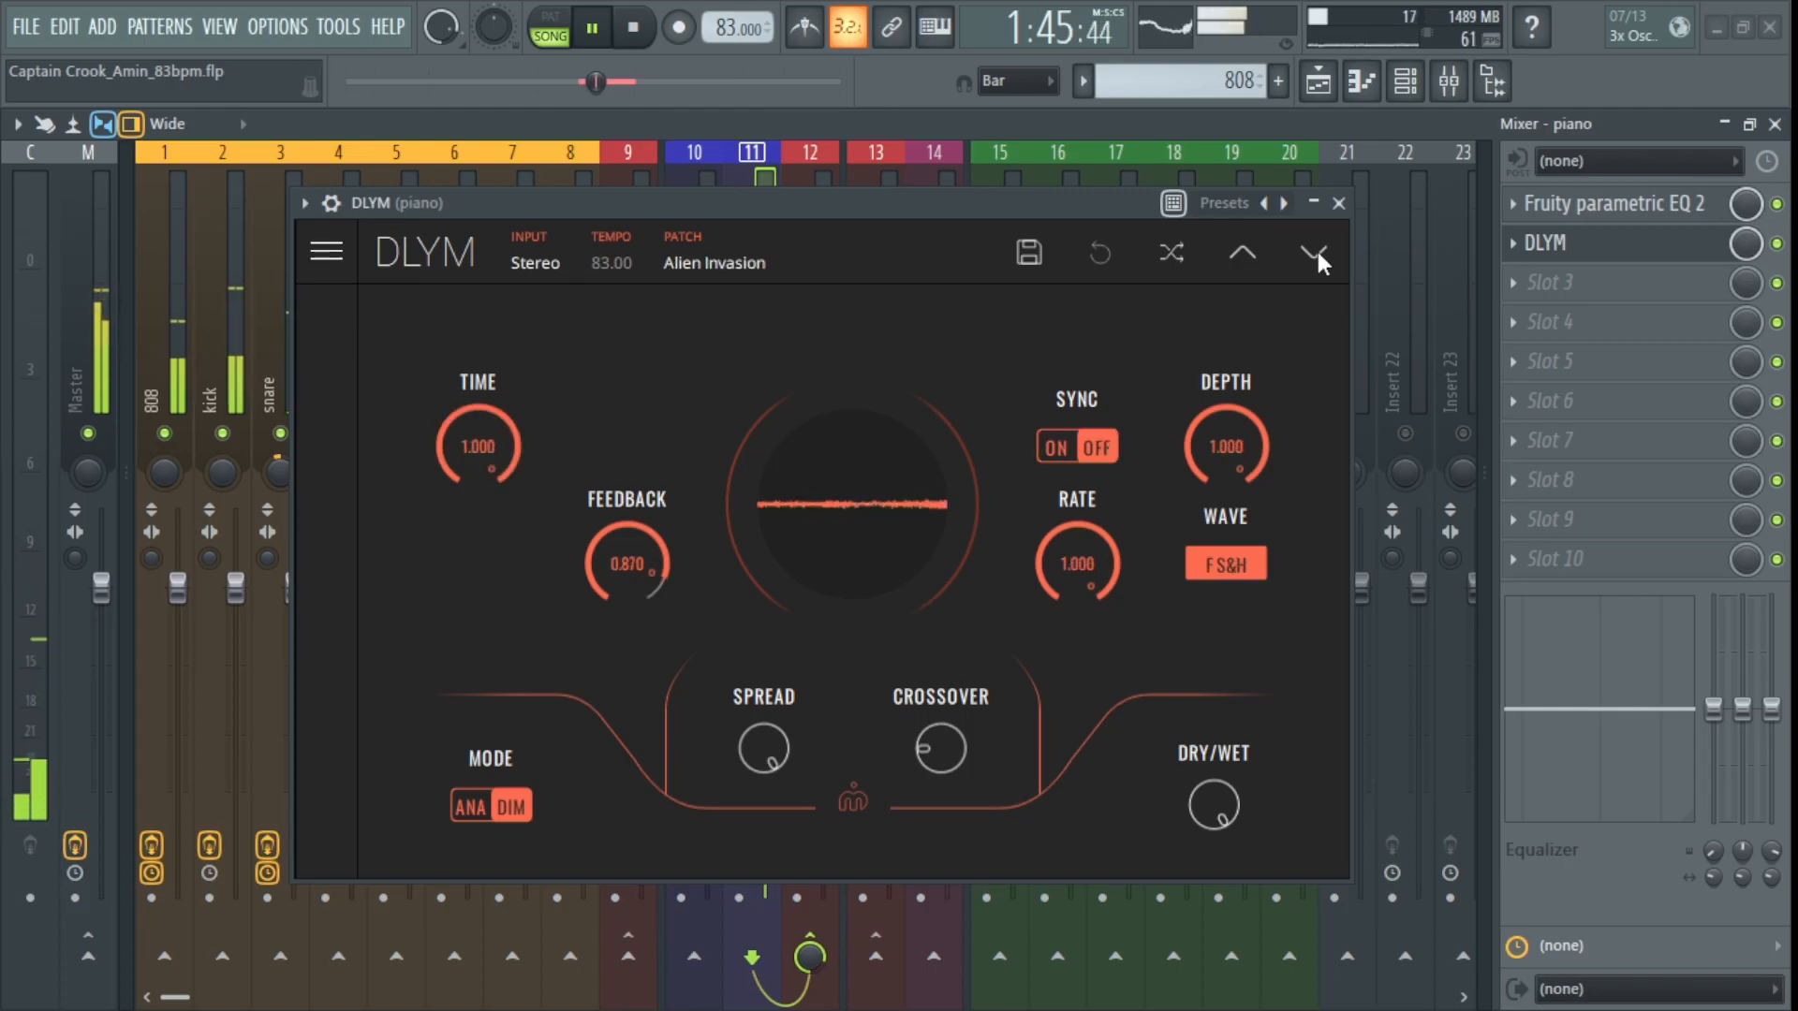
left_click(1317, 249)
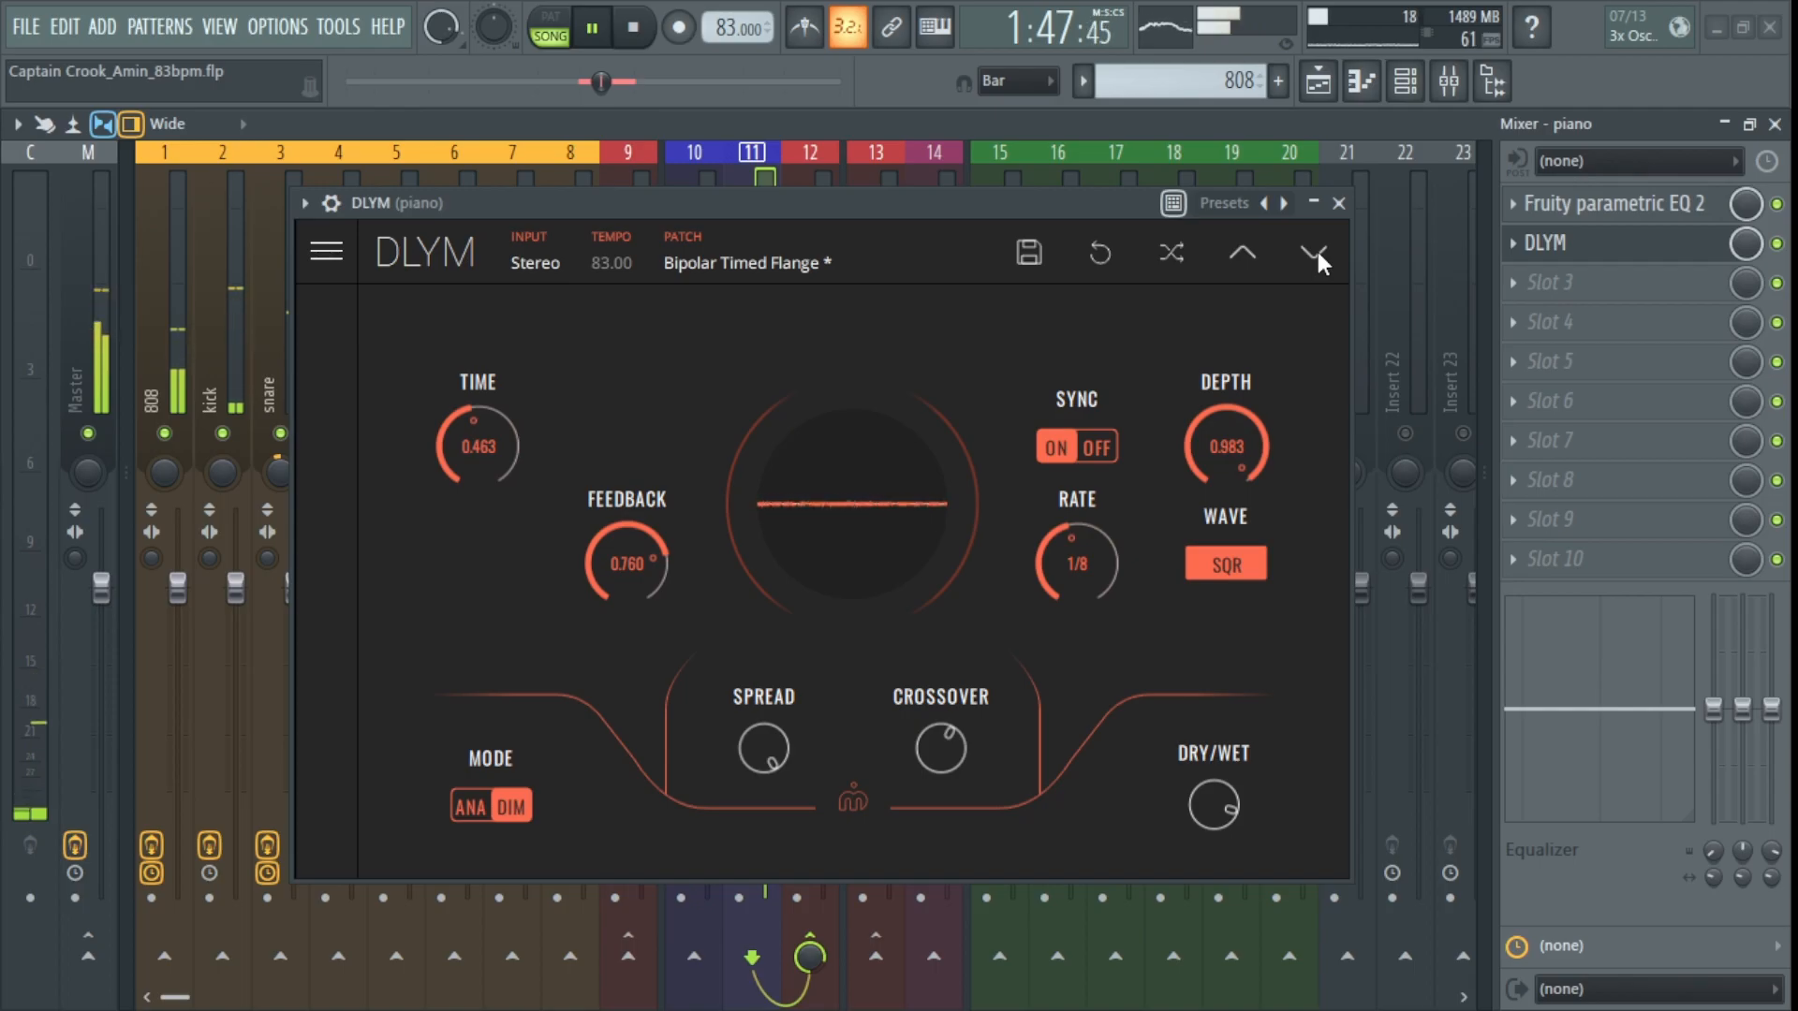
left_click(533, 262)
left_click(533, 263)
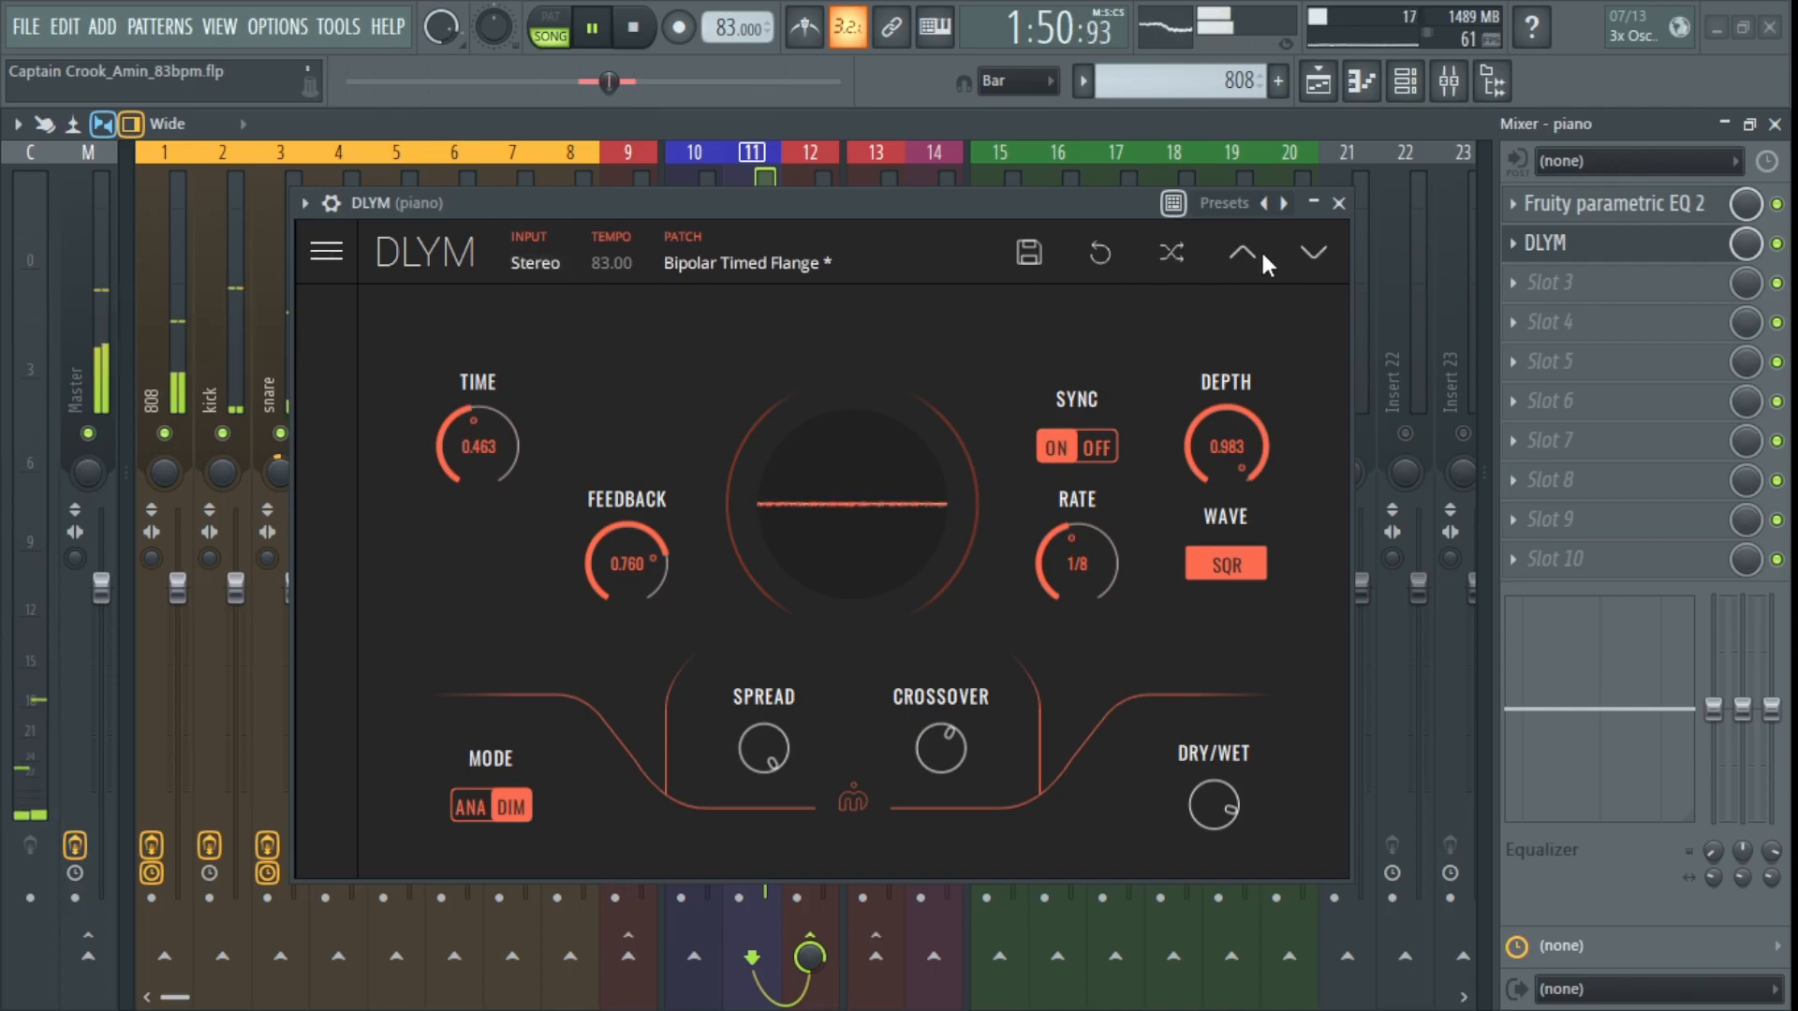
Audition the patches from Changing Flange onward during playback, stop at Hungry Pacman and halt the song
left_click(1311, 251)
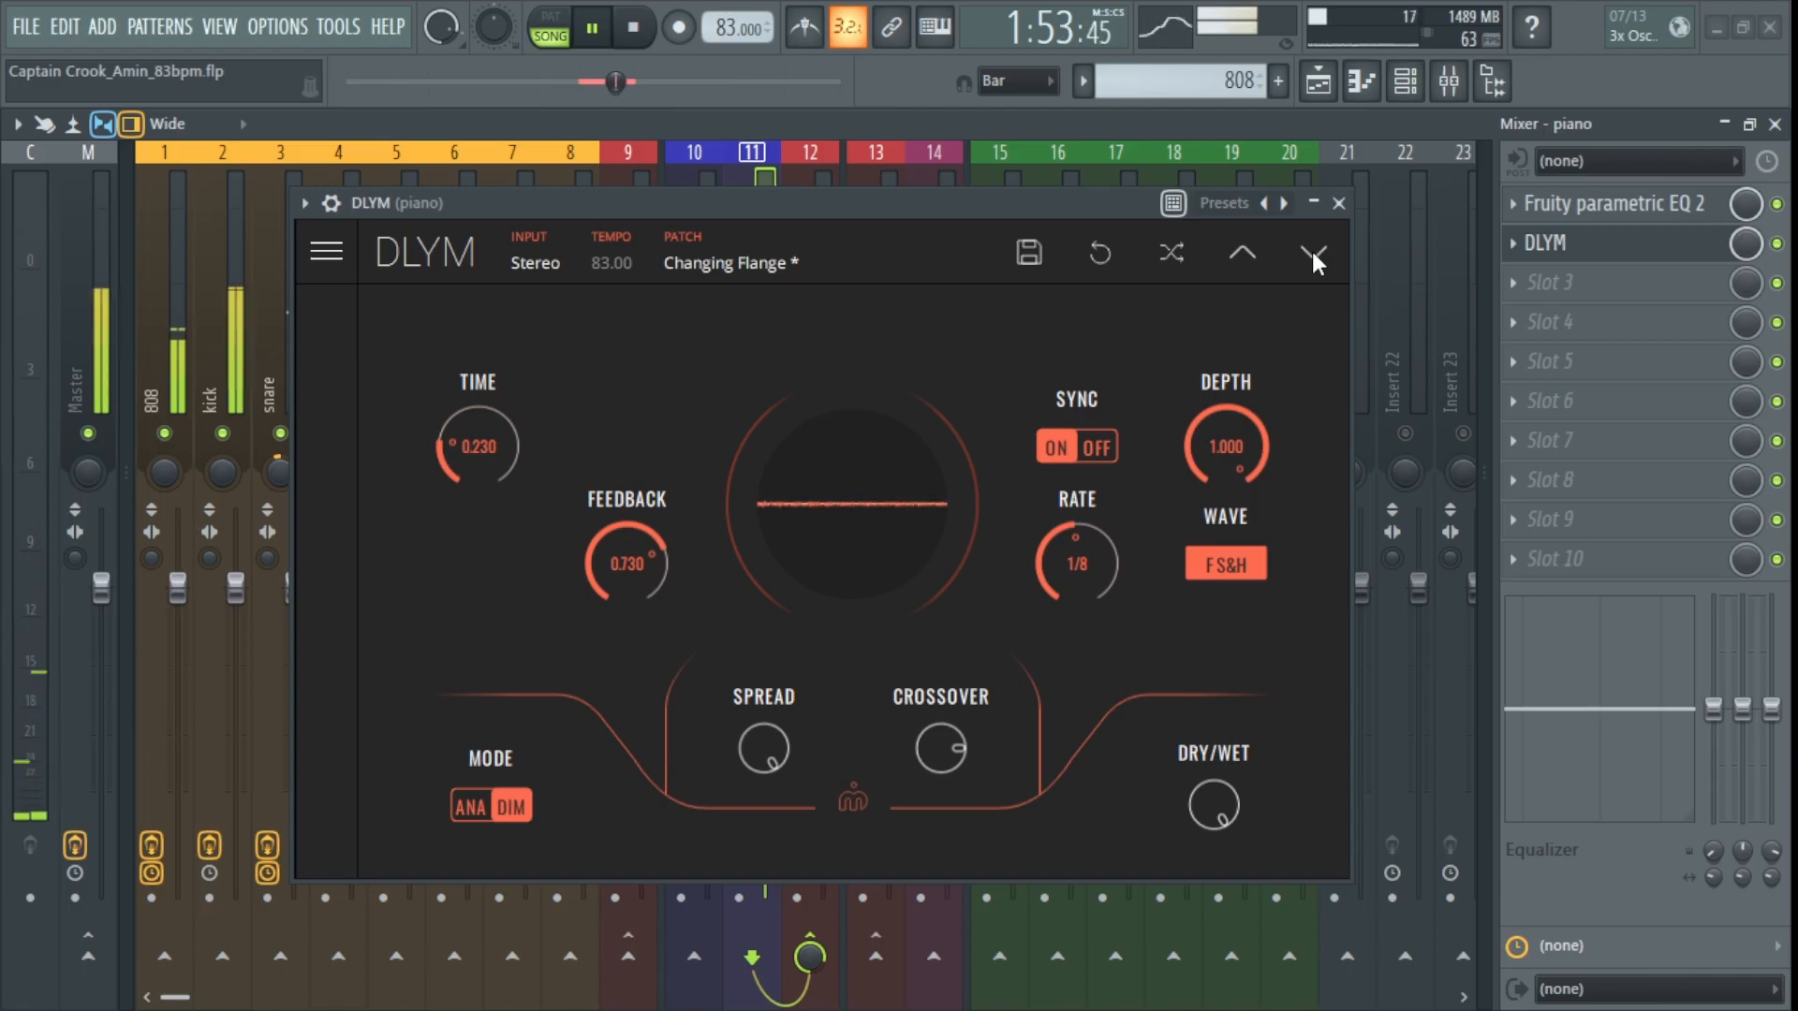
left_click(1311, 251)
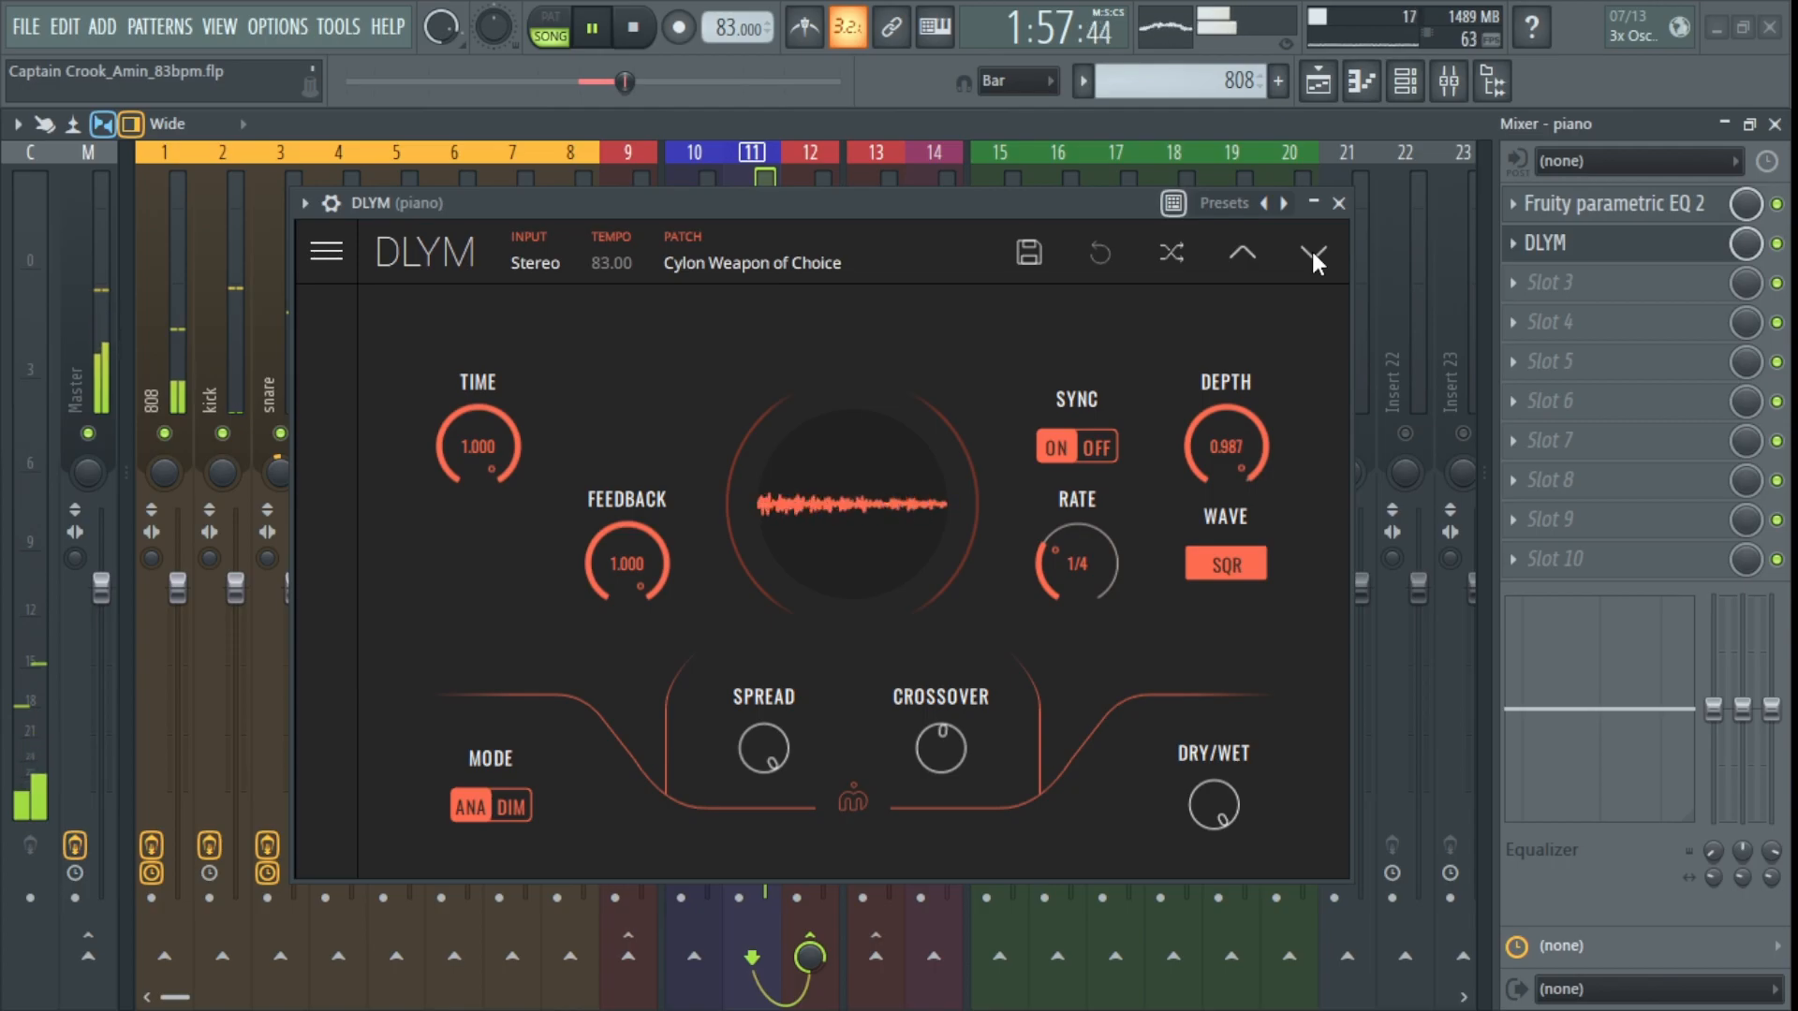
left_click(1312, 251)
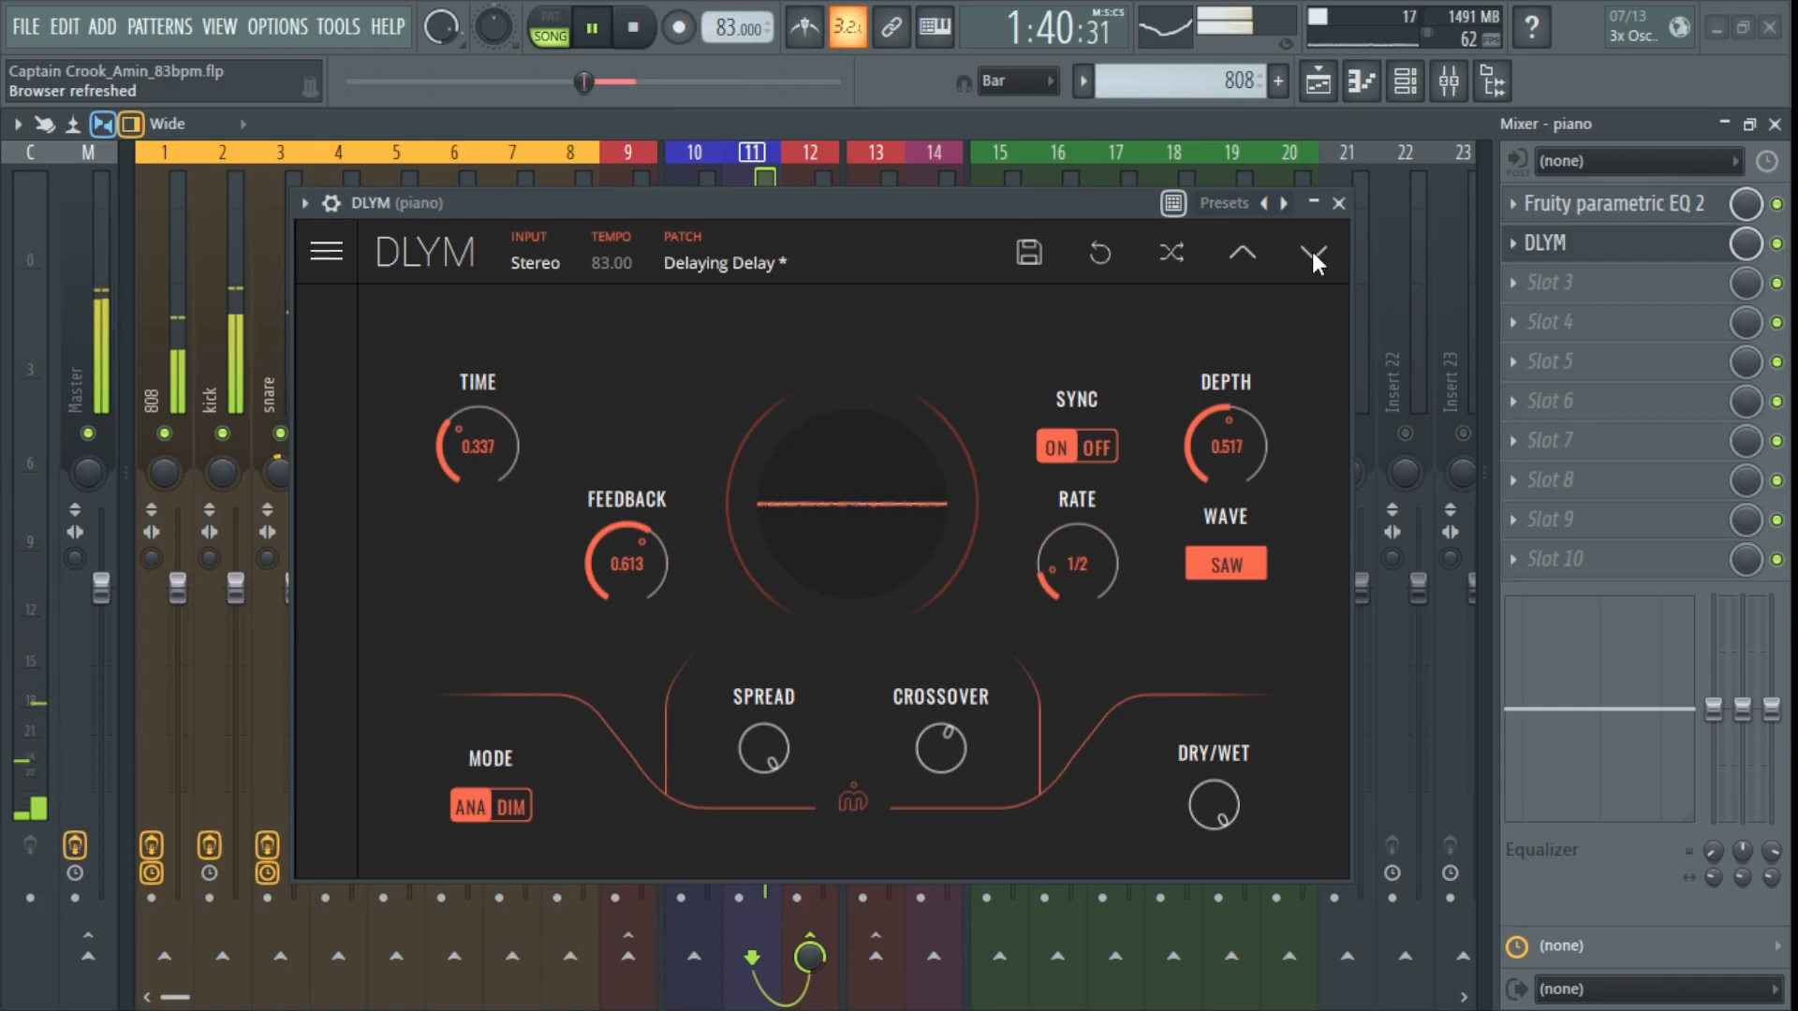
left_click(1311, 251)
left_click(1312, 251)
left_click_drag(966, 206, 995, 200)
key("space")
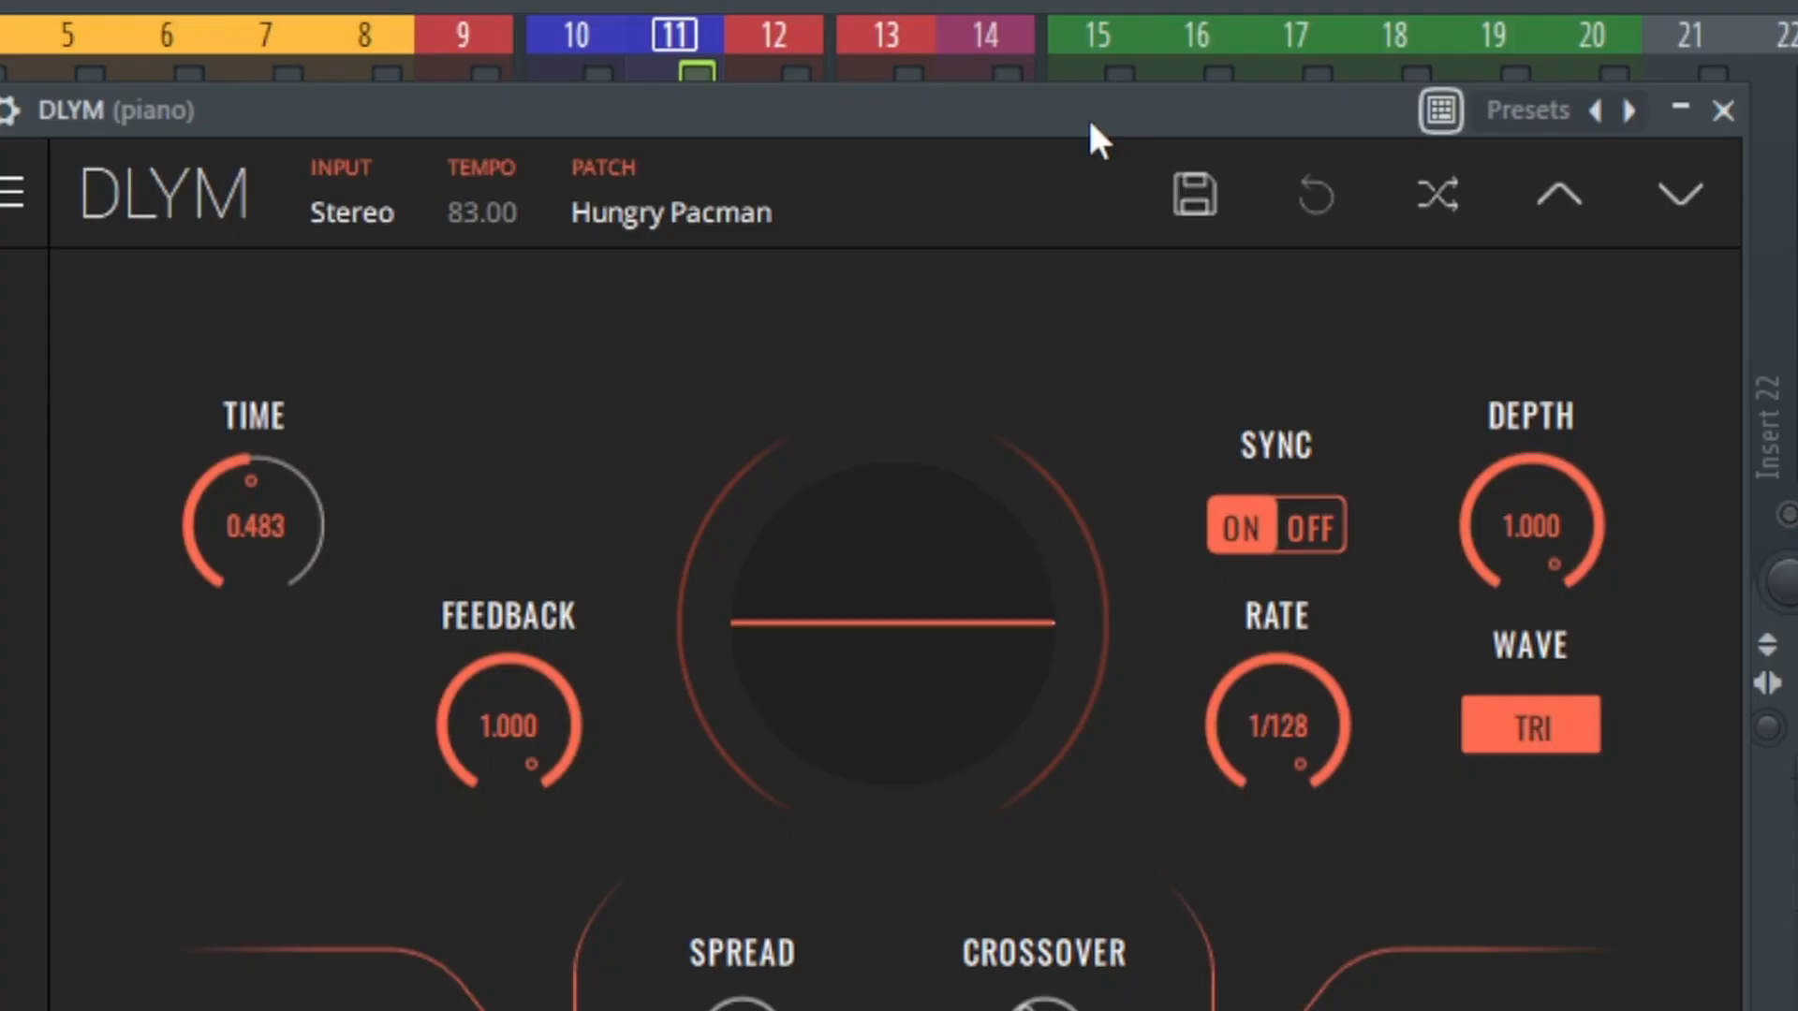
left_click_drag(836, 148, 880, 91)
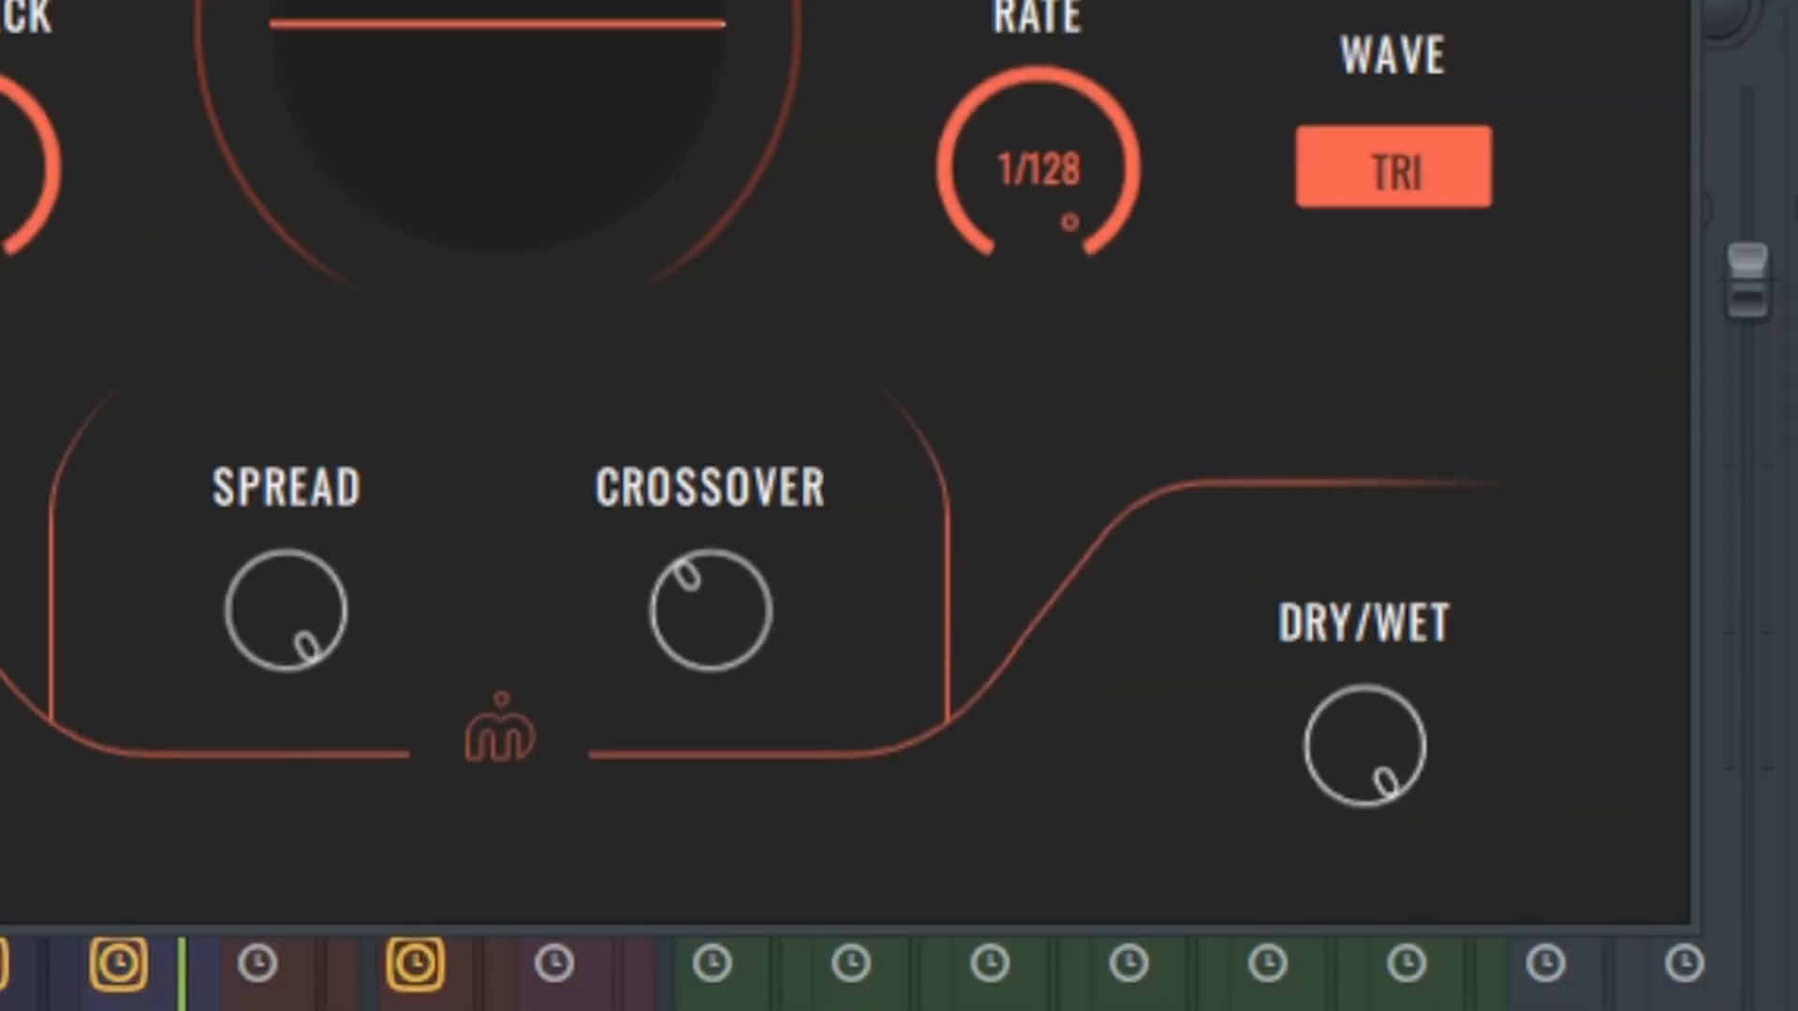
left_click_drag(505, 2, 475, 8)
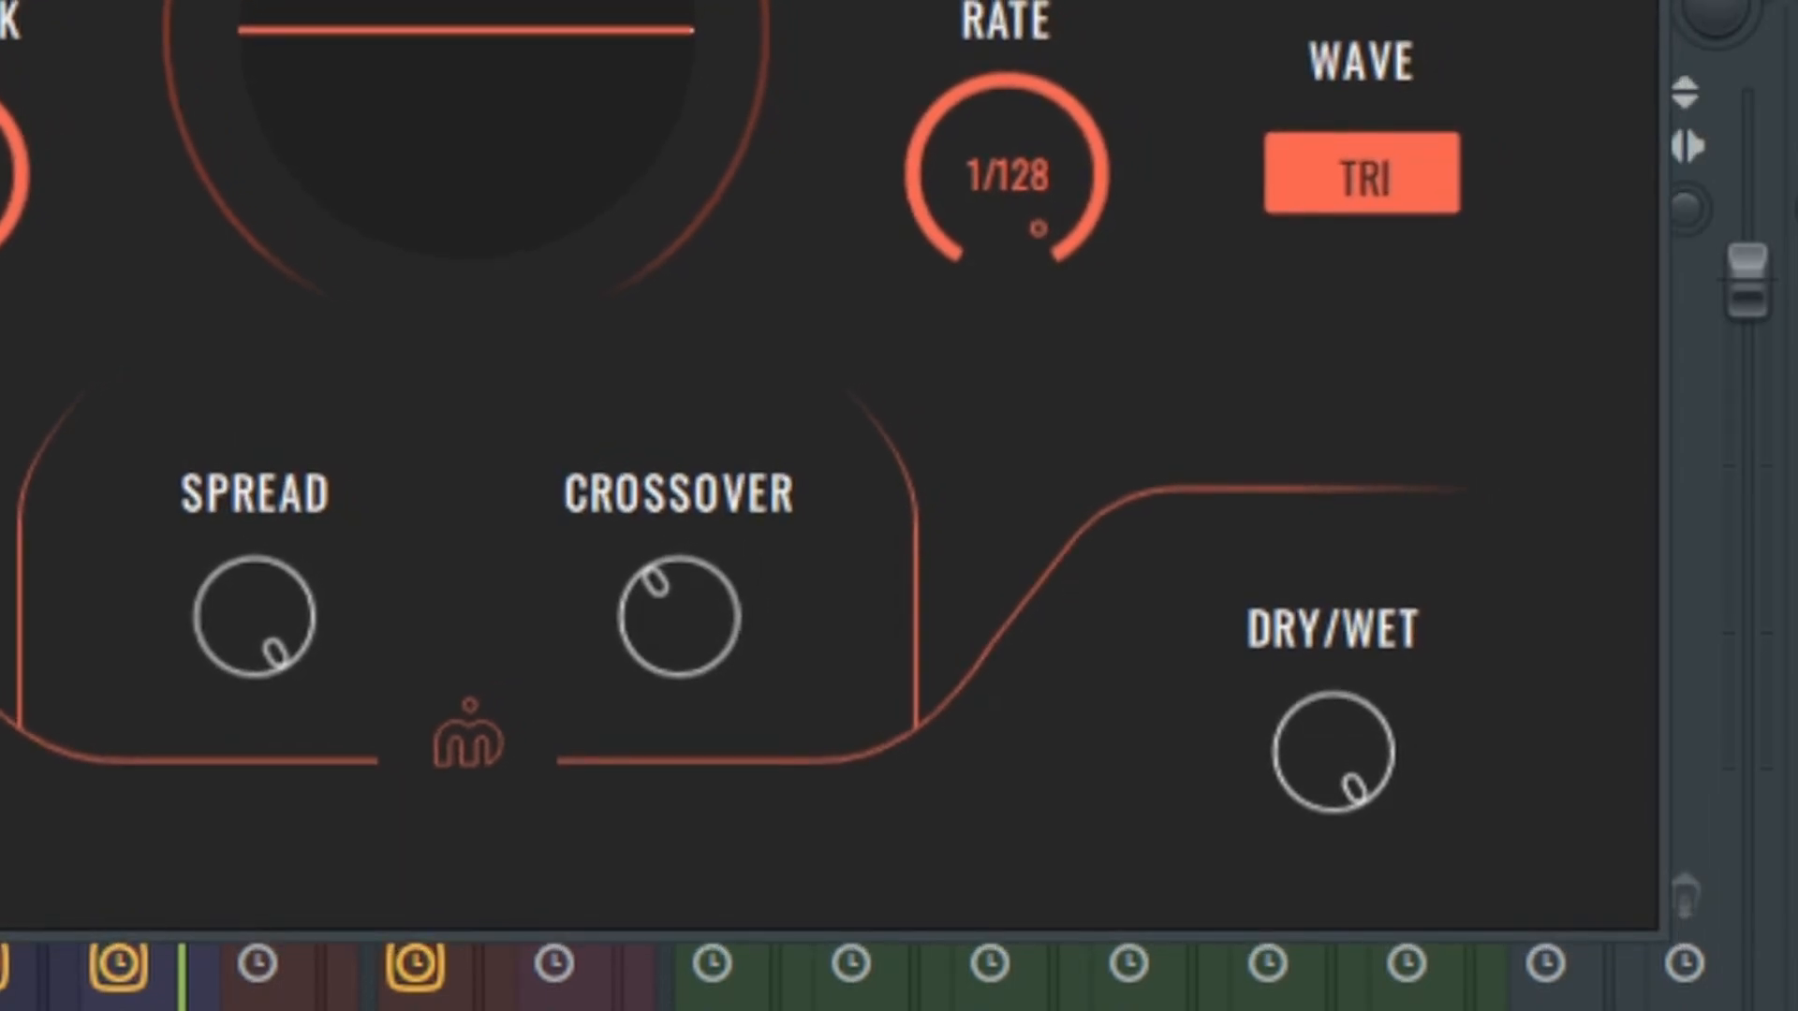
Turn down the dry/wet mix of the Hungry Pacman patch and load the Default patch from the Factory bank
left_click_drag(1348, 770, 1346, 993)
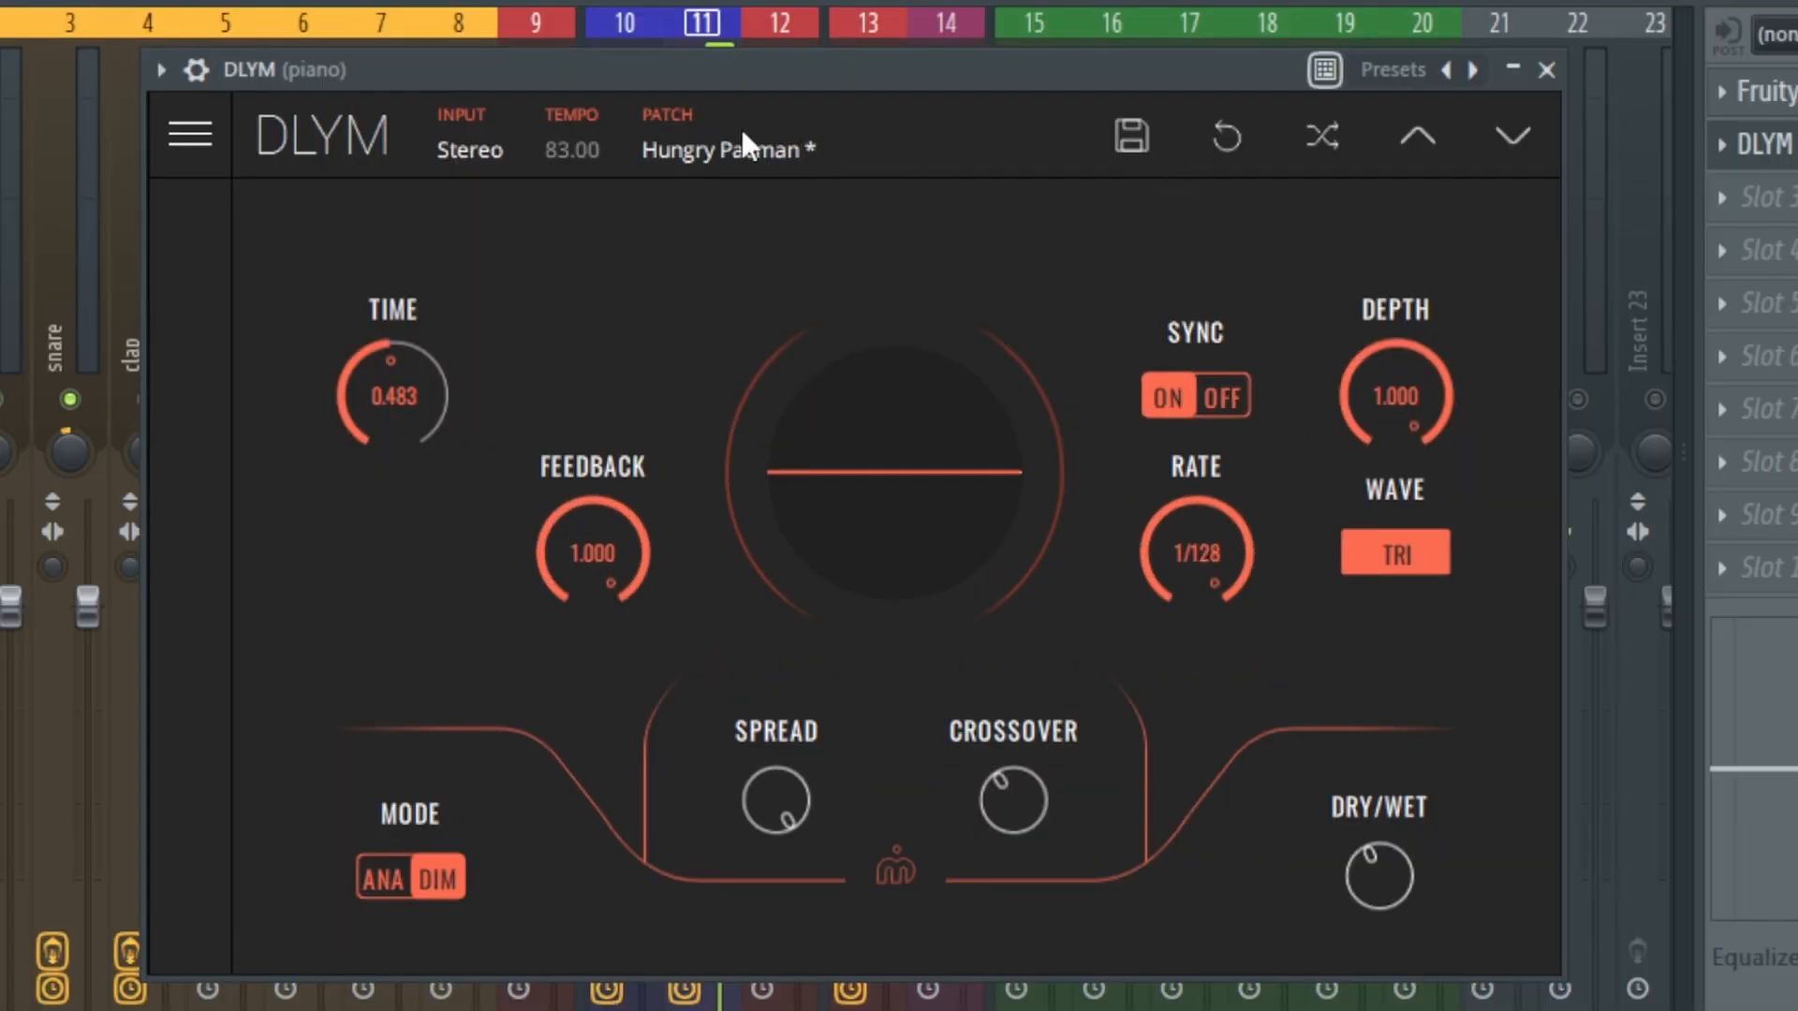
left_click(741, 140)
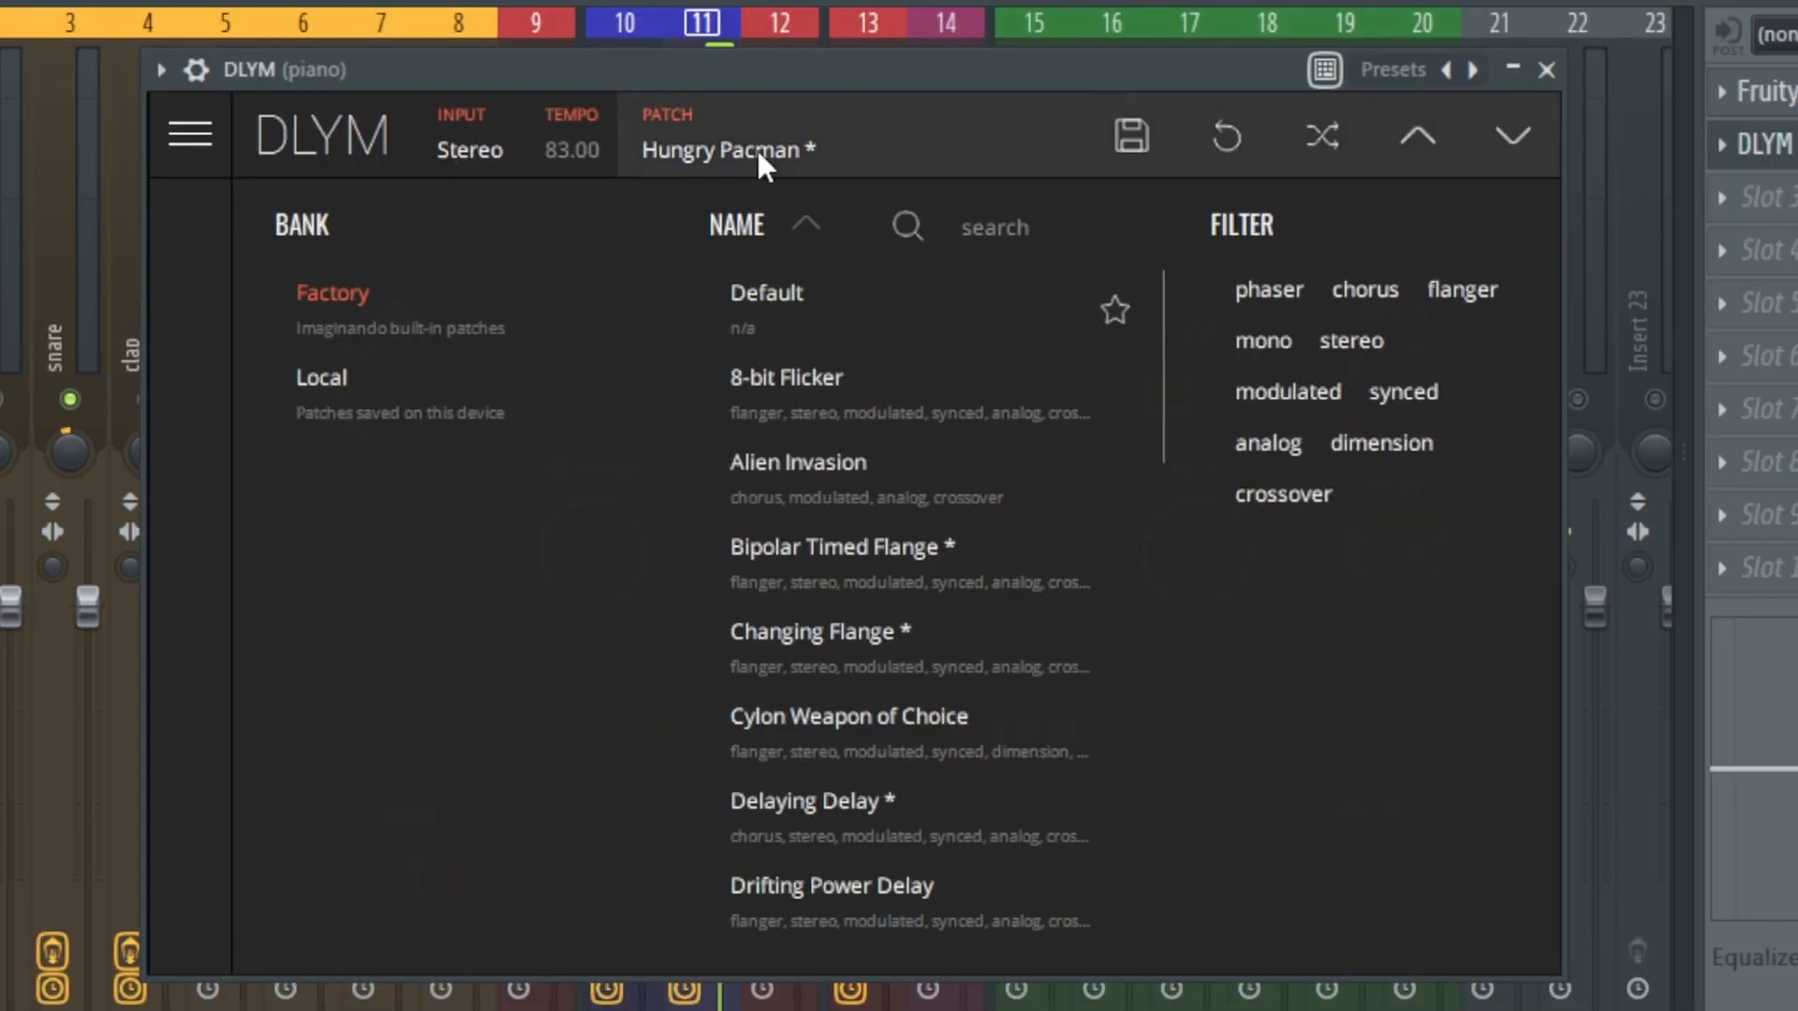
left_click(781, 291)
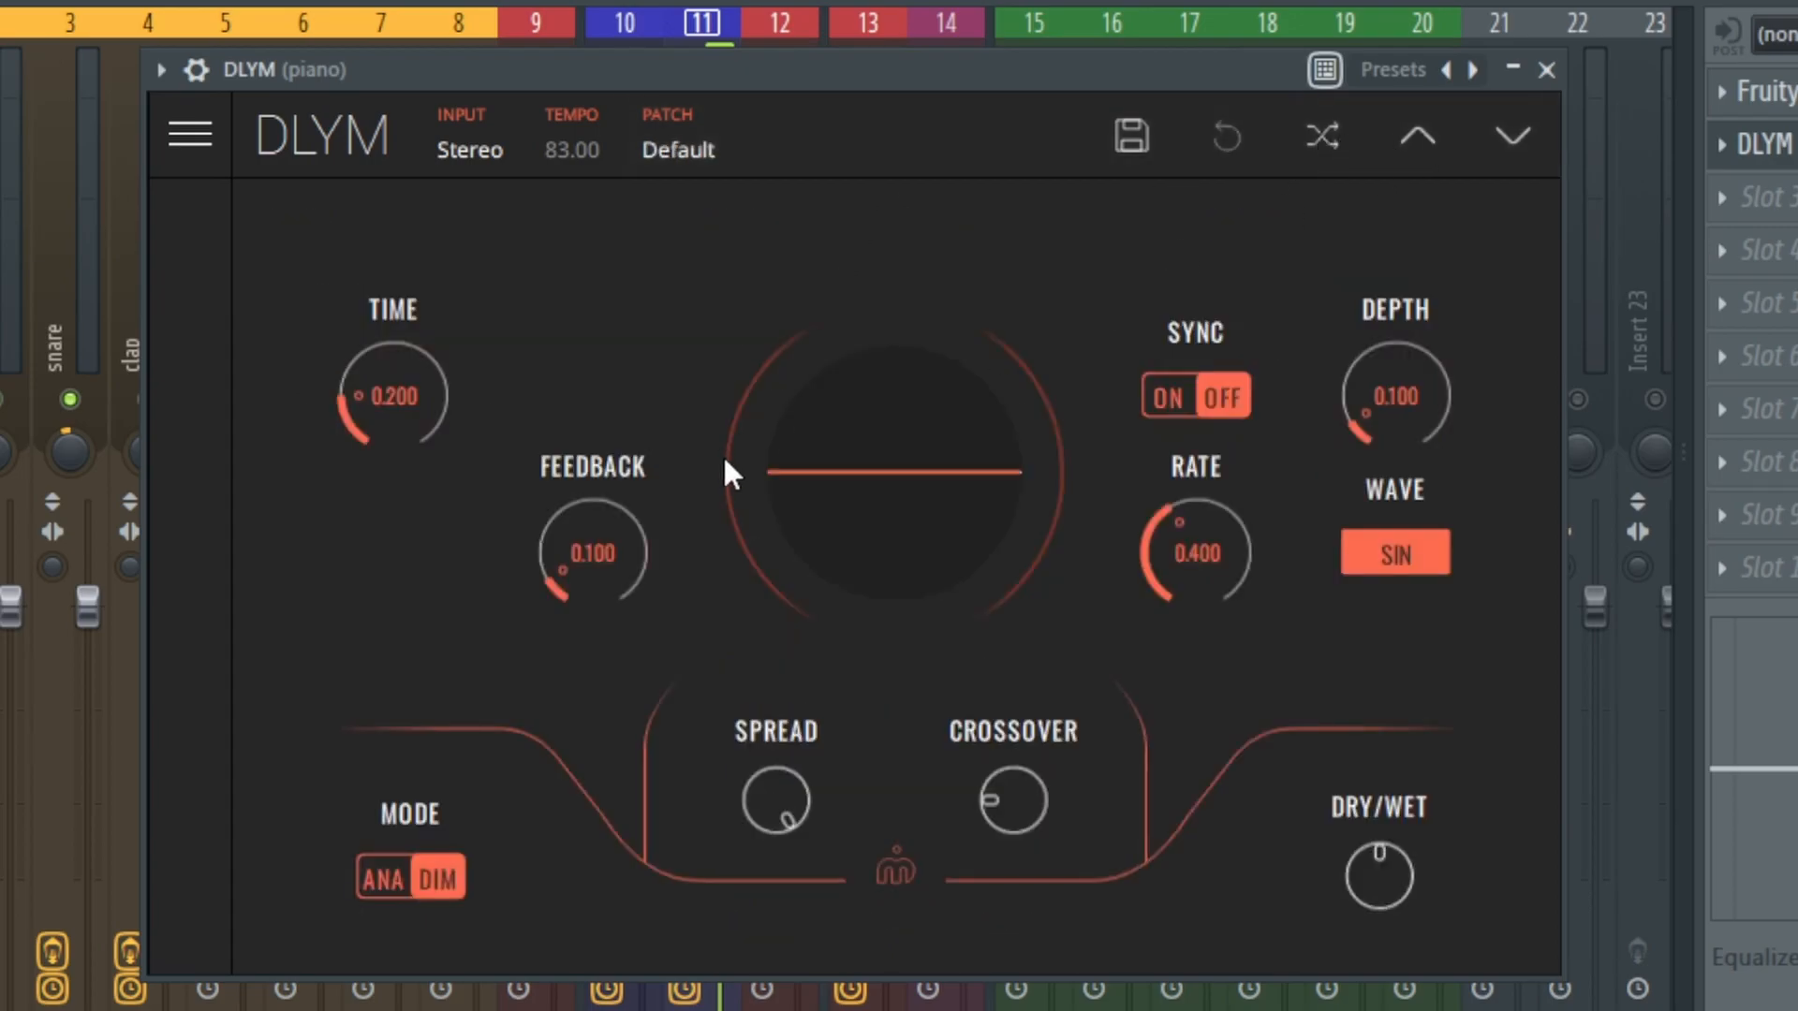
left_click_drag(859, 75, 852, 32)
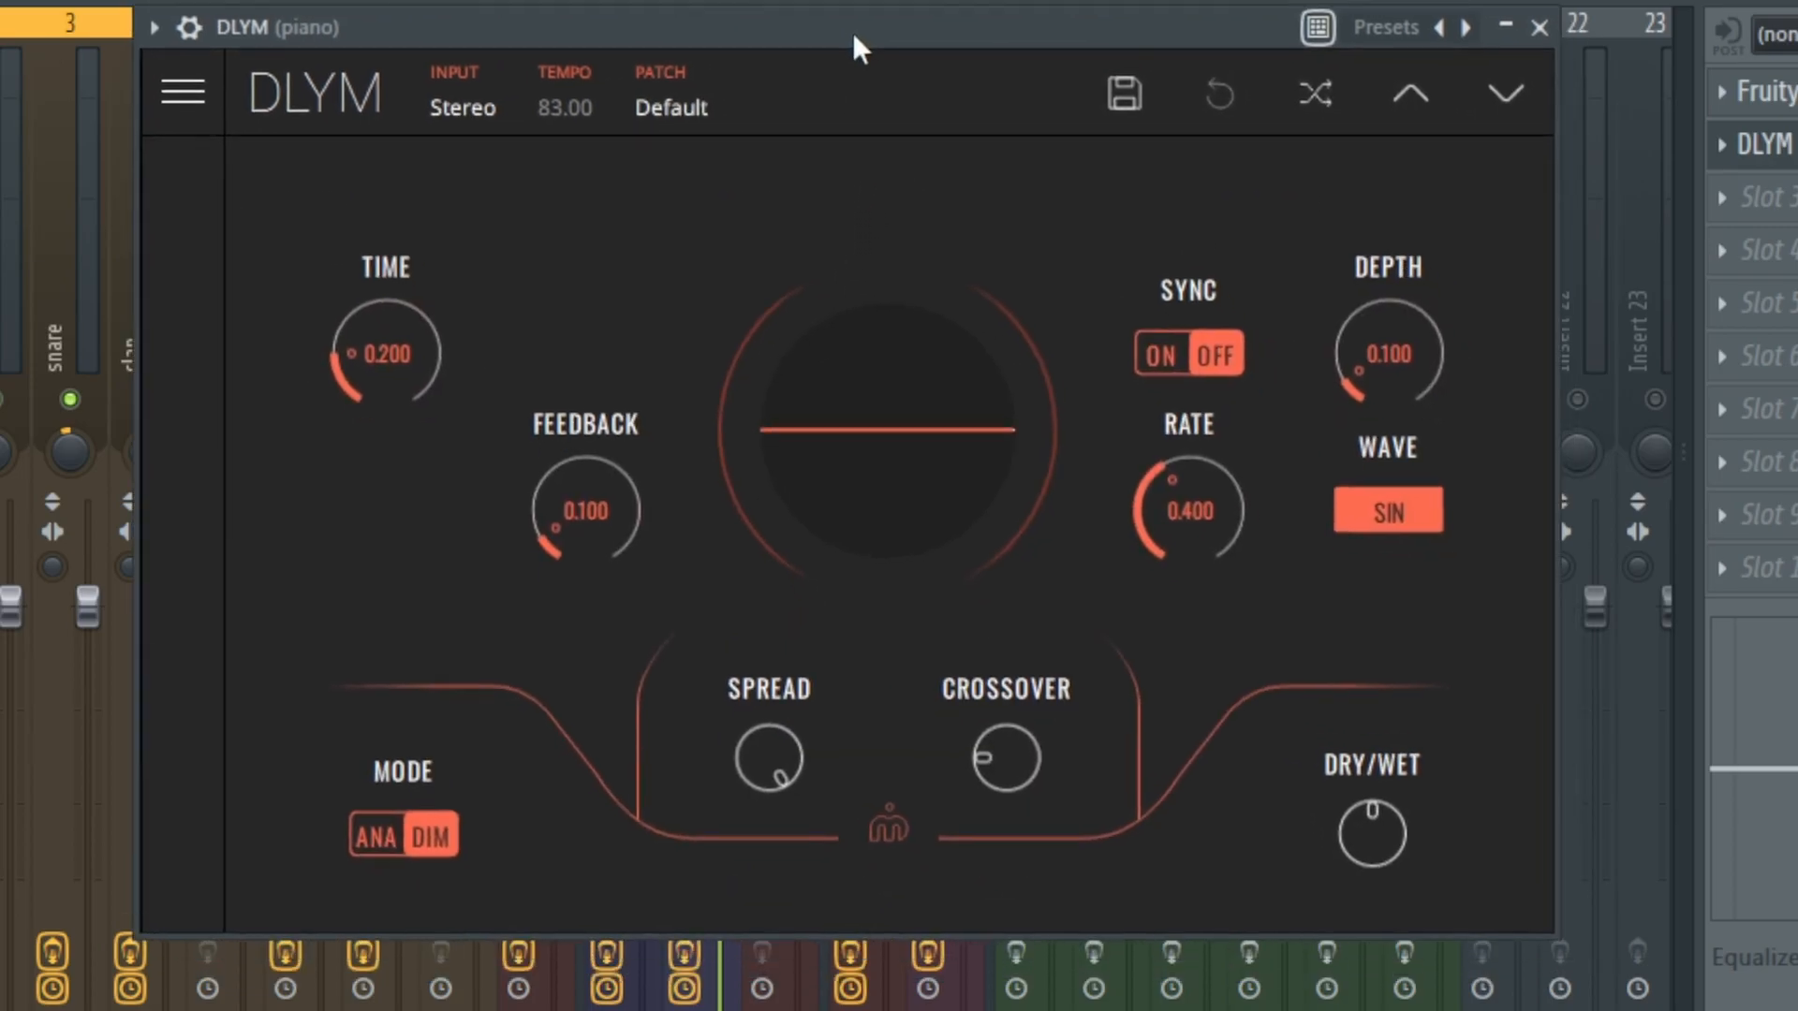
Raise the delay time in stages to 1.000 and the feedback to 0.450 while the song plays
left_click_drag(390, 345, 406, 184)
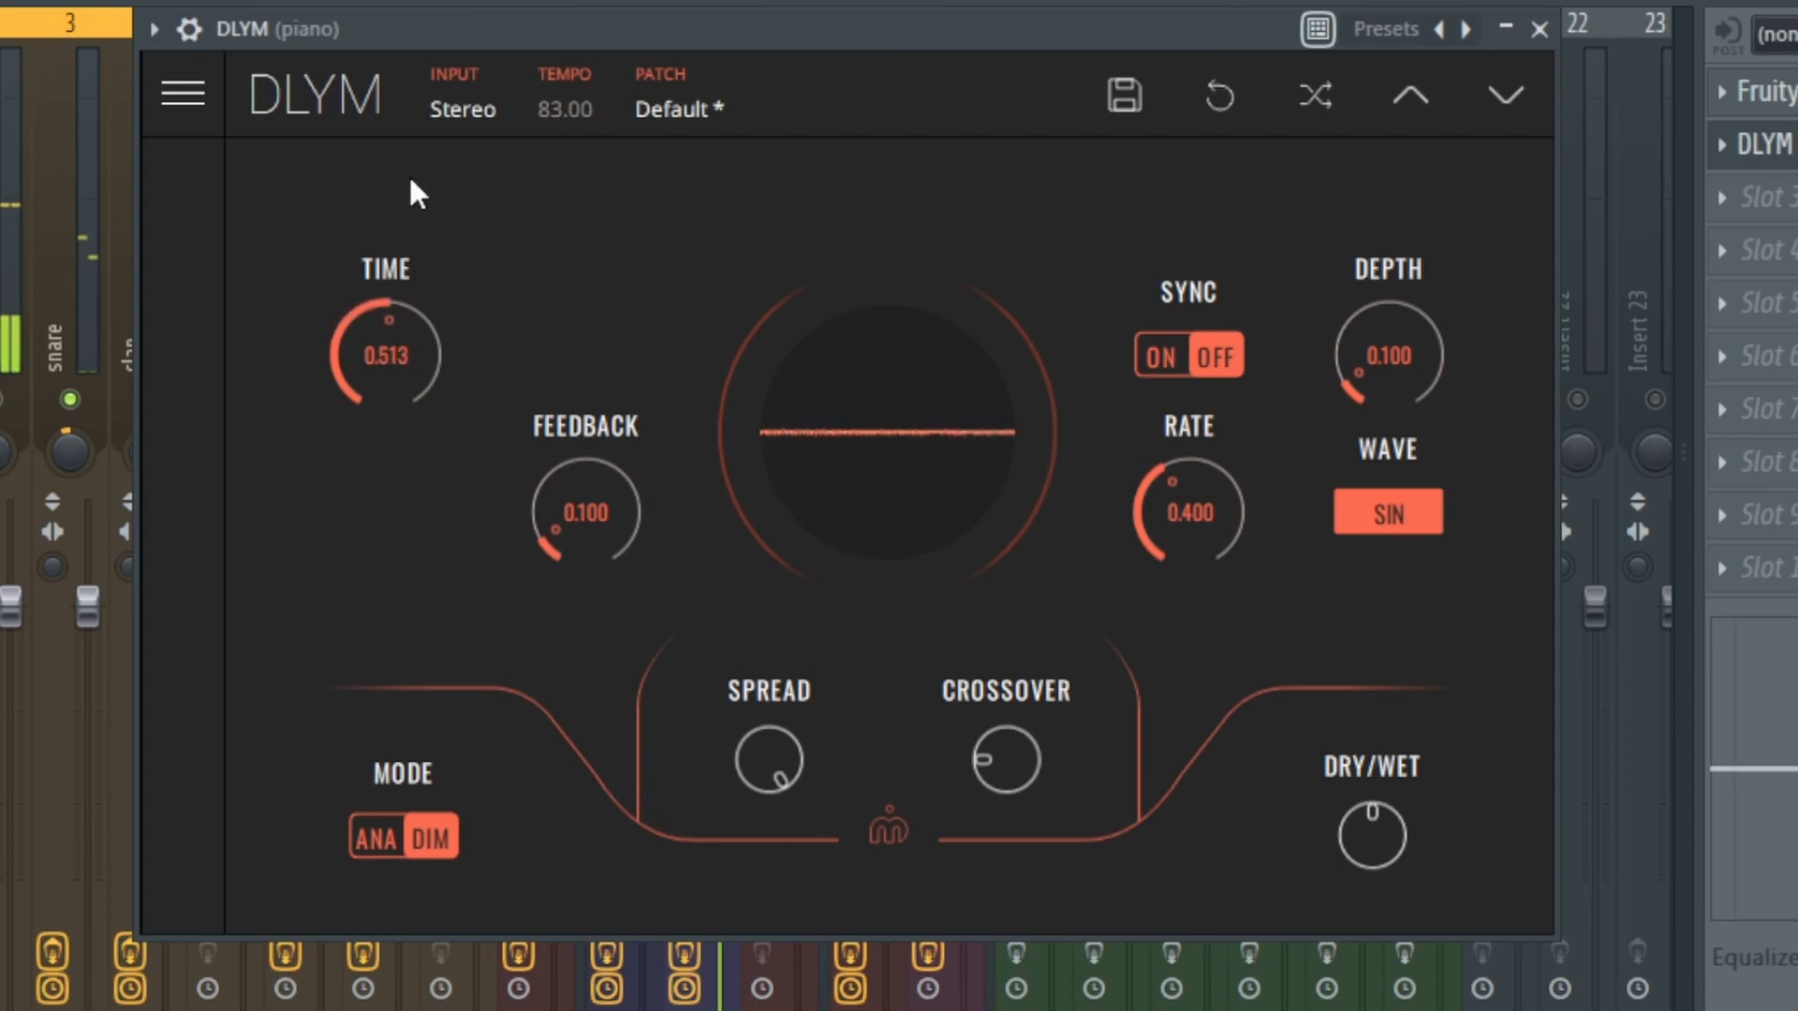
left_click_drag(590, 526, 569, 363)
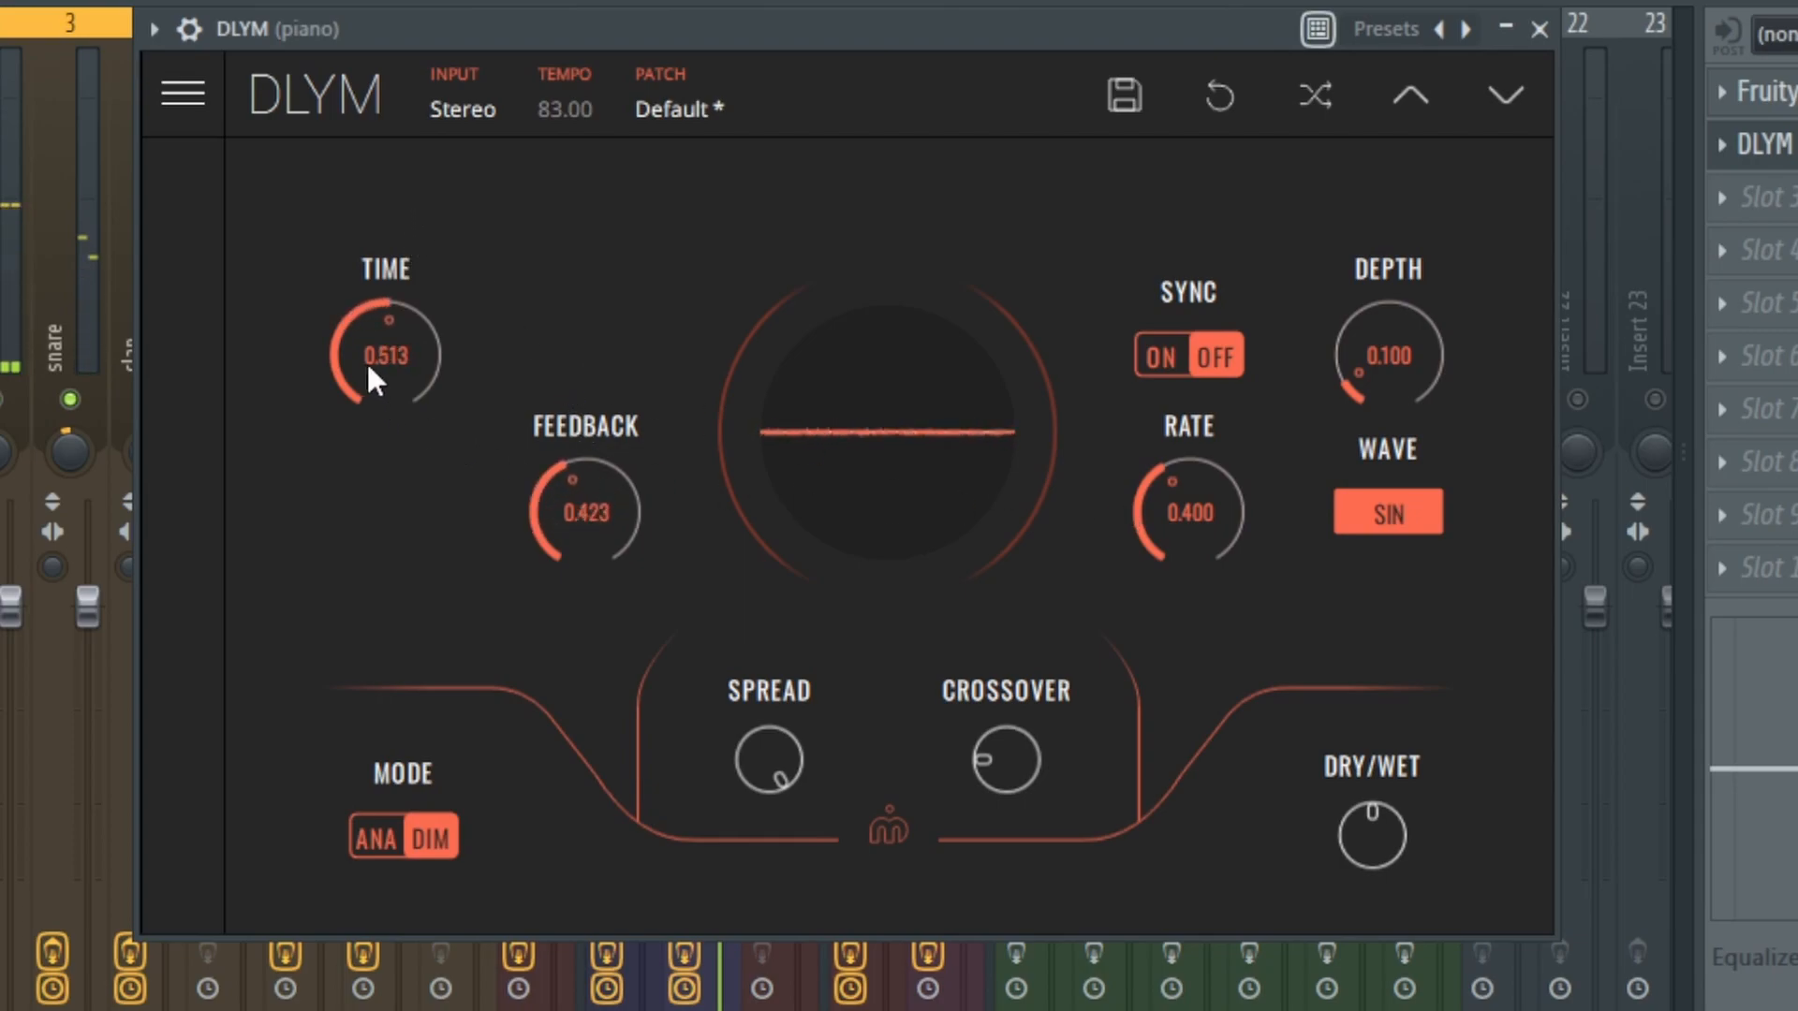
left_click_drag(369, 366, 388, 37)
left_click_drag(589, 503, 539, 306)
Set the modulation rate to 0.413 and depth to 0.320, and cycle through the wave shapes, ending on SQR
left_click_drag(1176, 515, 1178, 509)
left_click(1405, 524)
left_click_drag(1385, 341, 1381, 234)
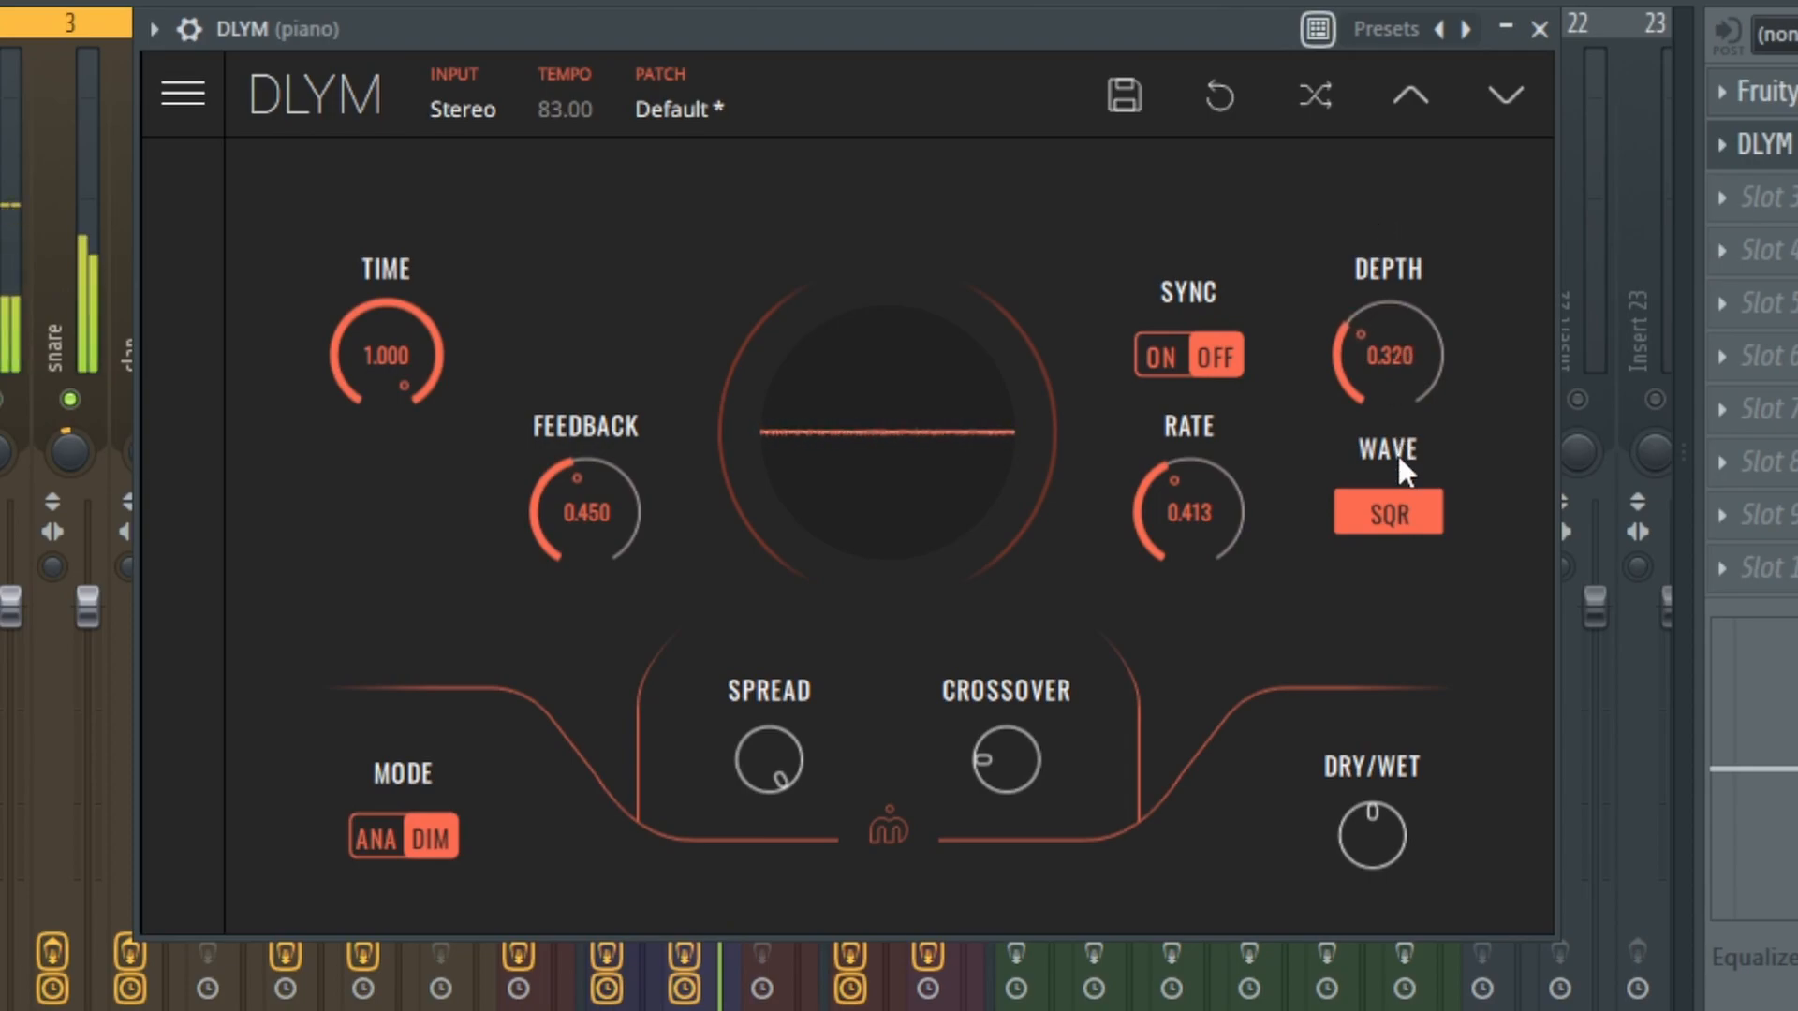
left_click(1391, 513)
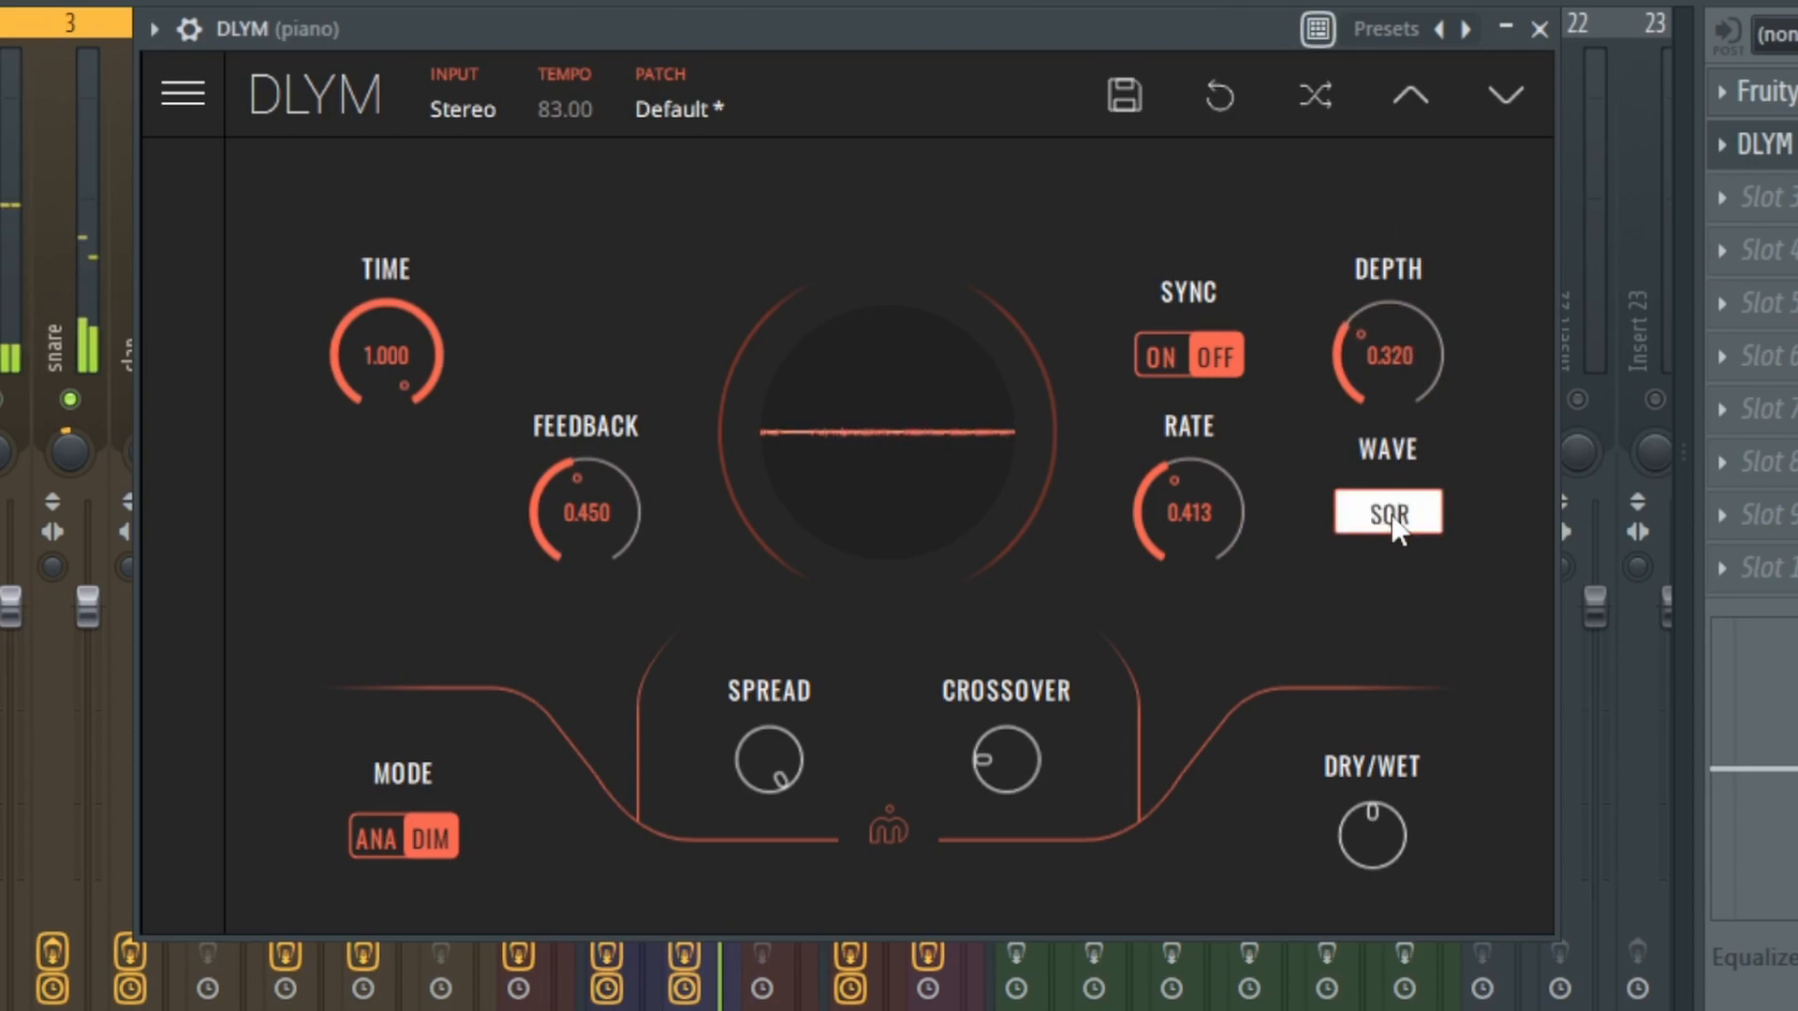
left_click(1392, 532)
left_click(1393, 532)
left_click(1393, 532)
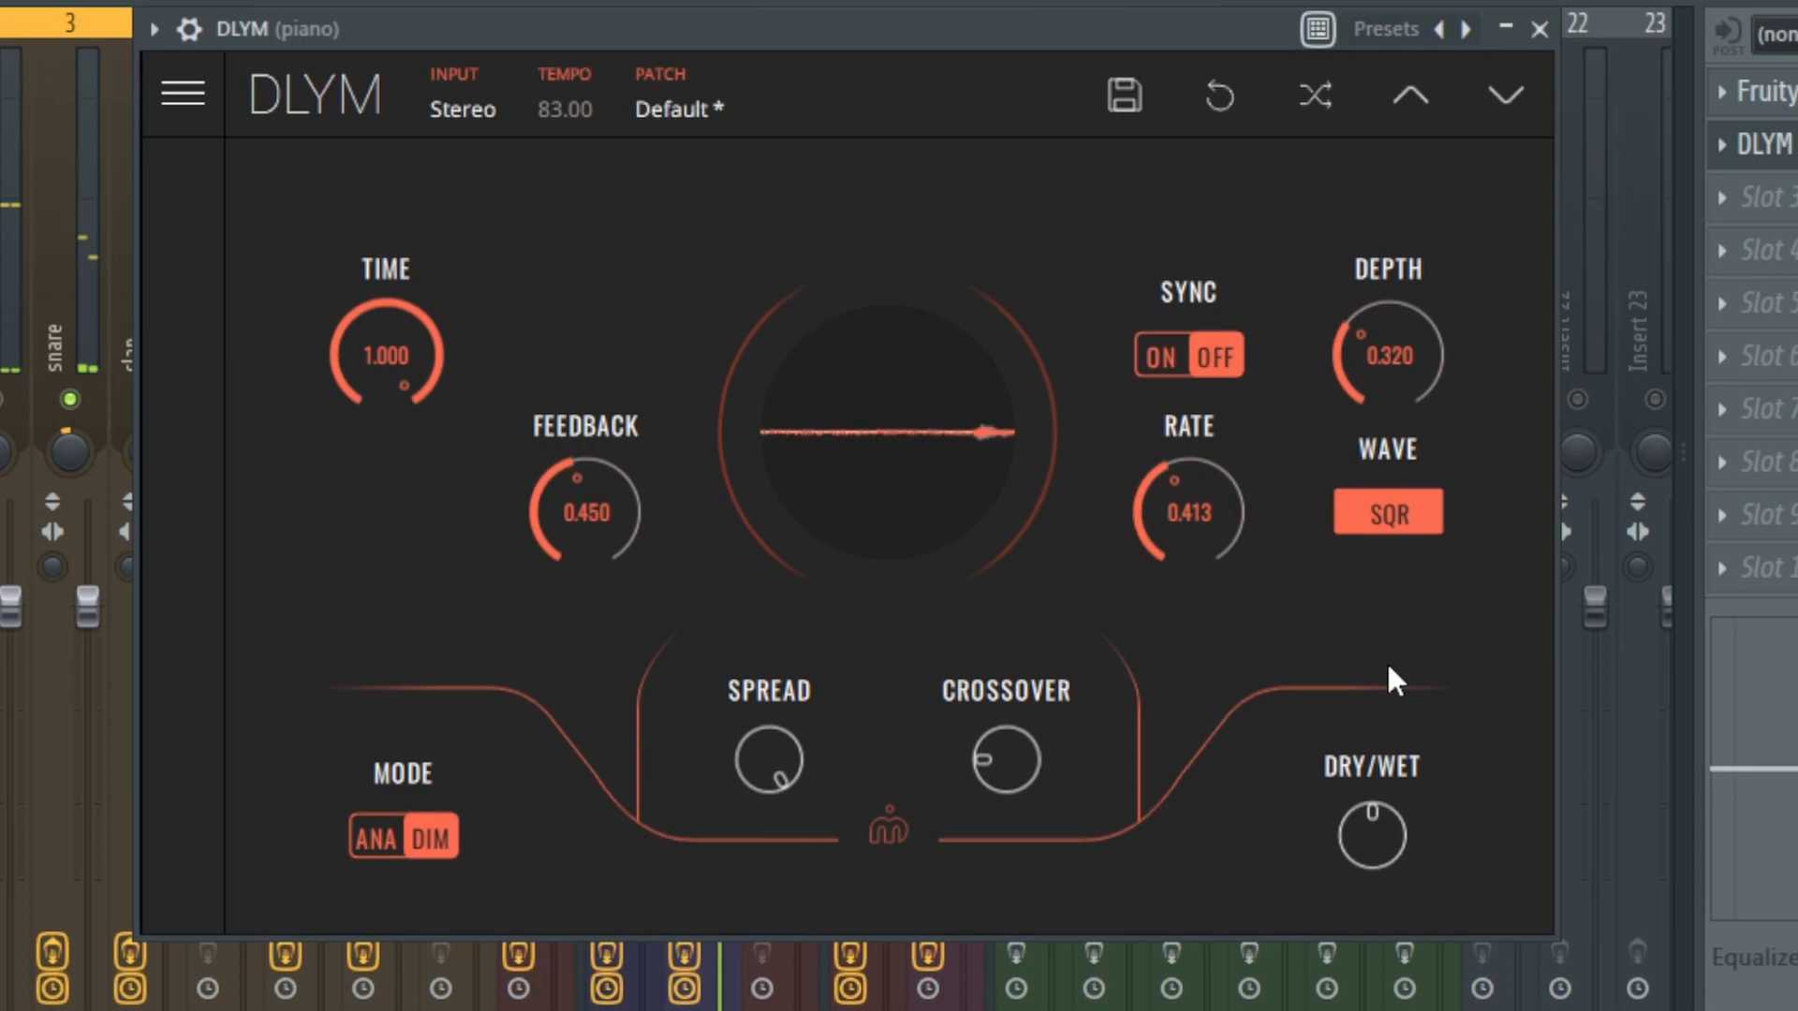
Raise the crossover slightly and sync the modulation rate to the tempo at 1/16d
left_click_drag(1003, 757, 1011, 688)
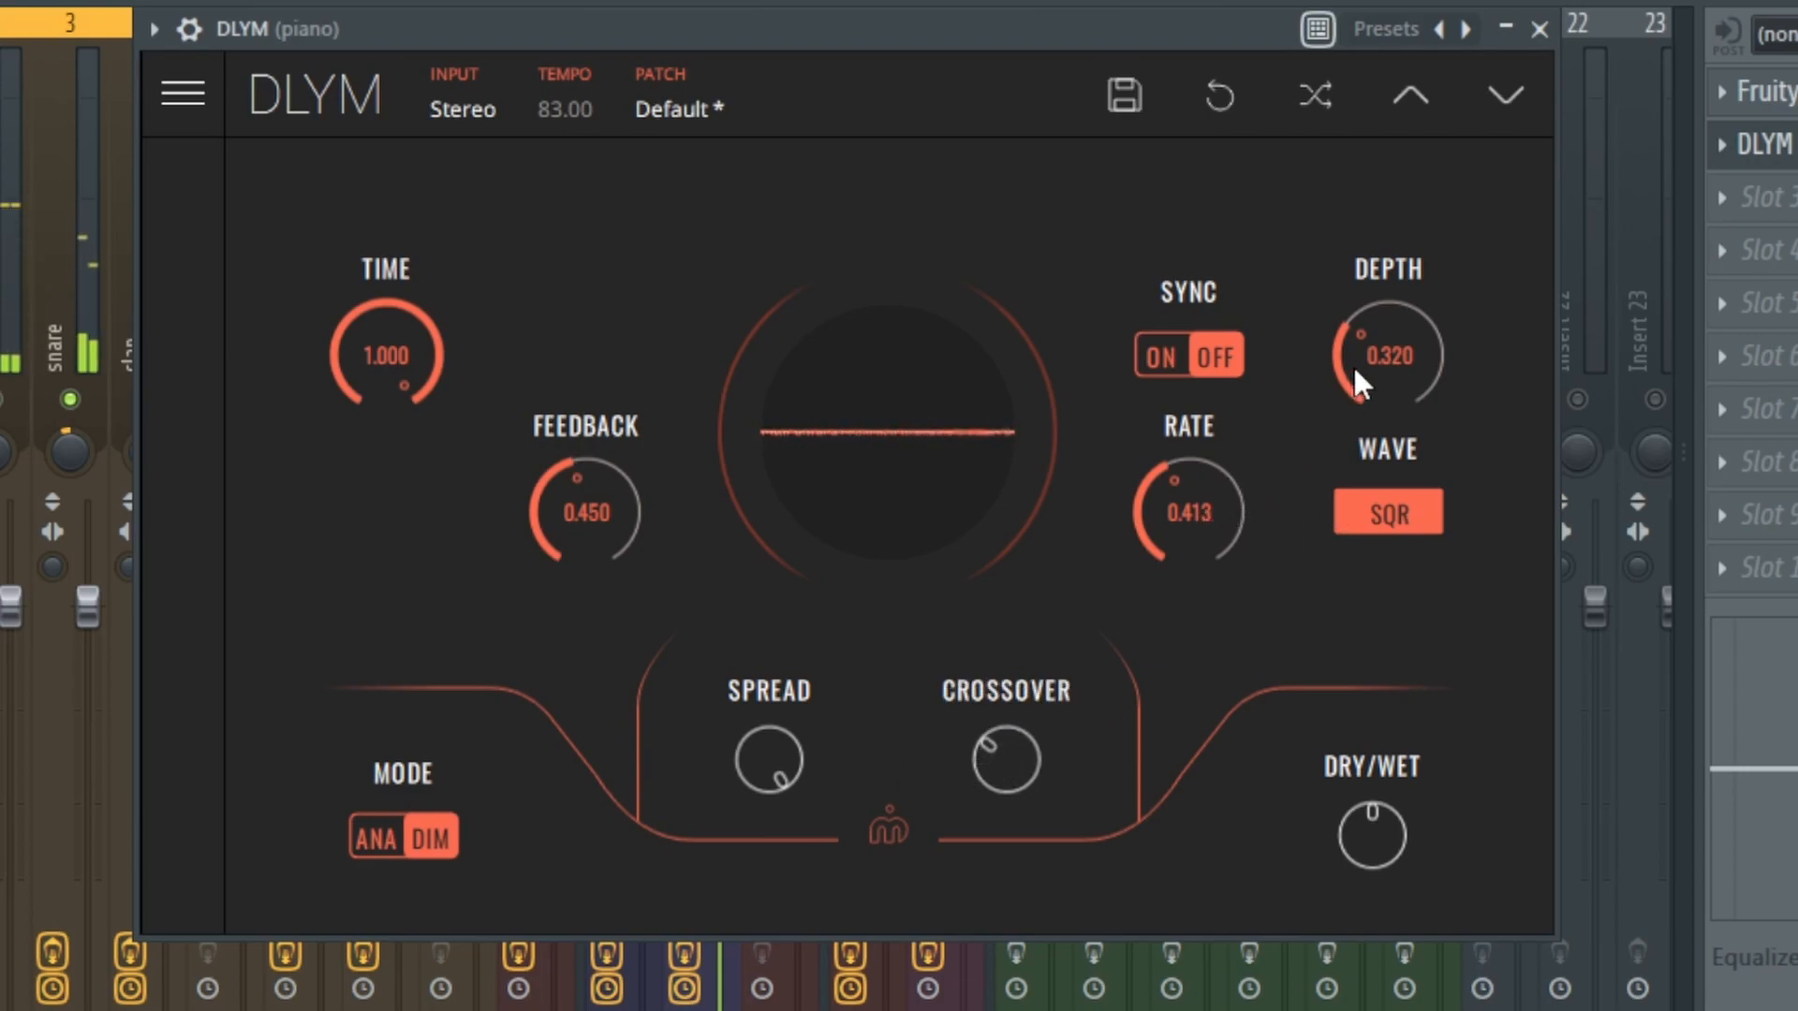
left_click_drag(1204, 485, 1178, 458)
left_click(1174, 357)
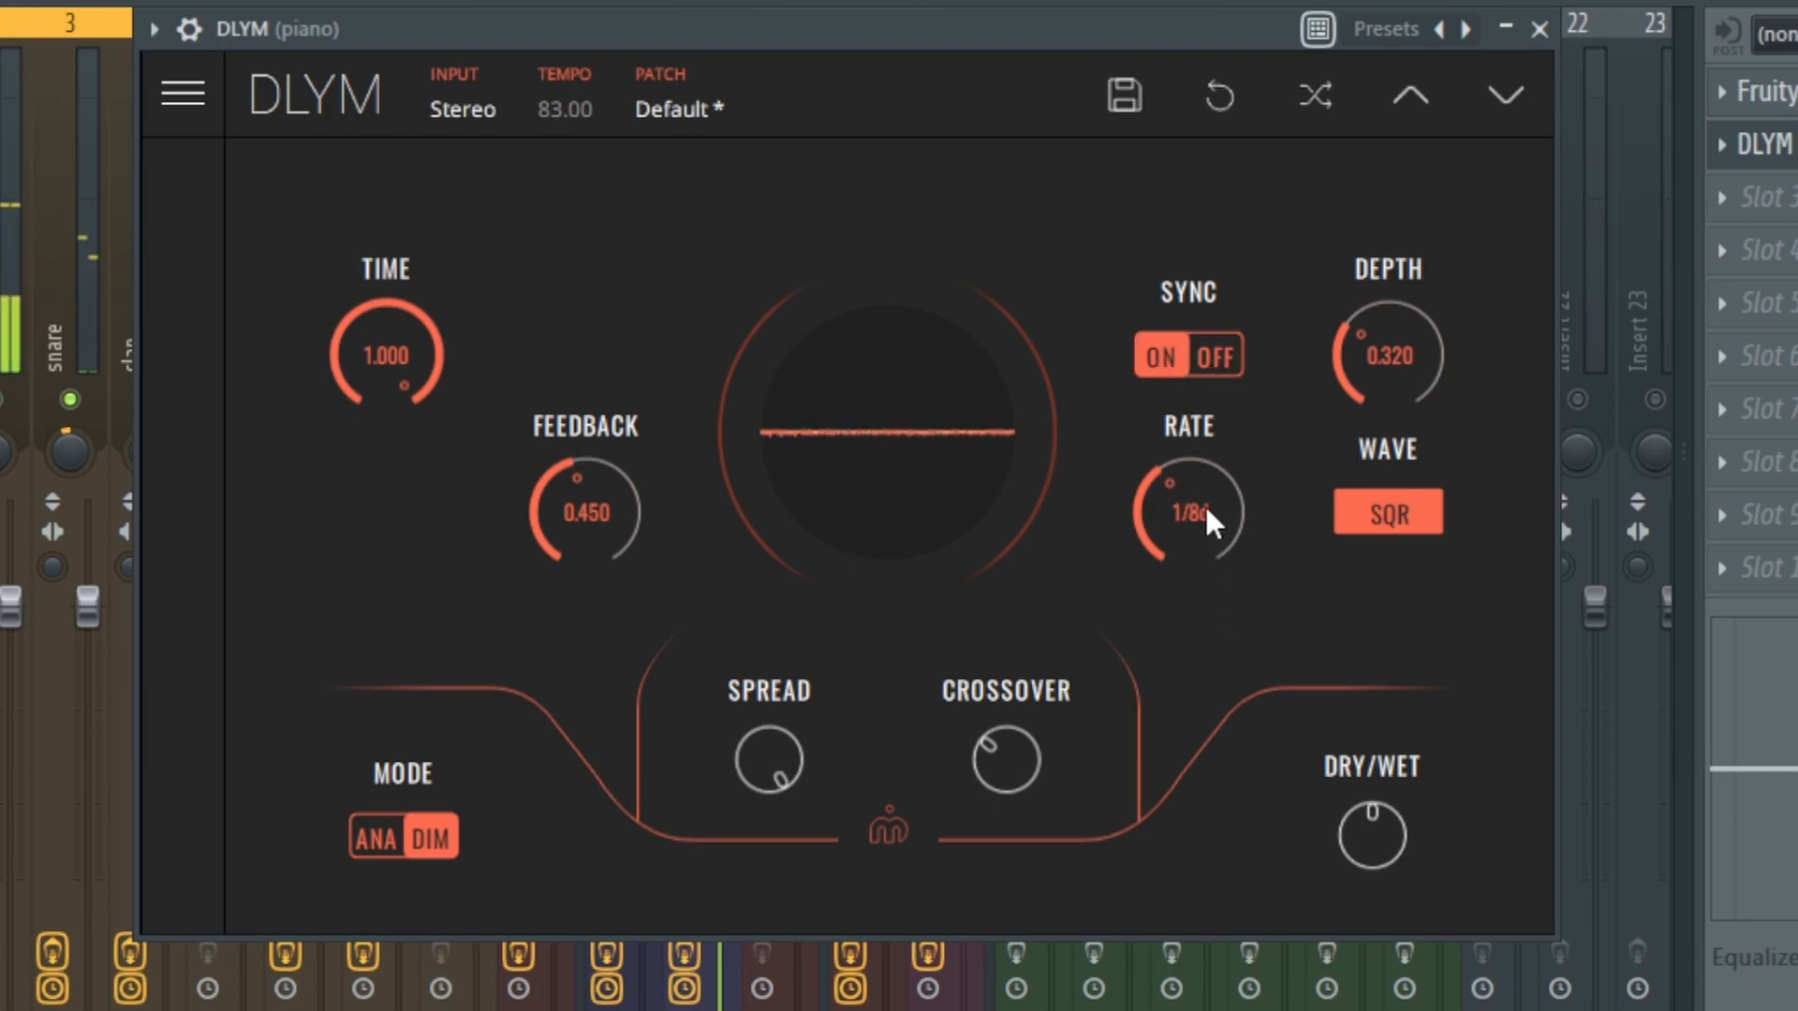
left_click_drag(1188, 496, 1206, 440)
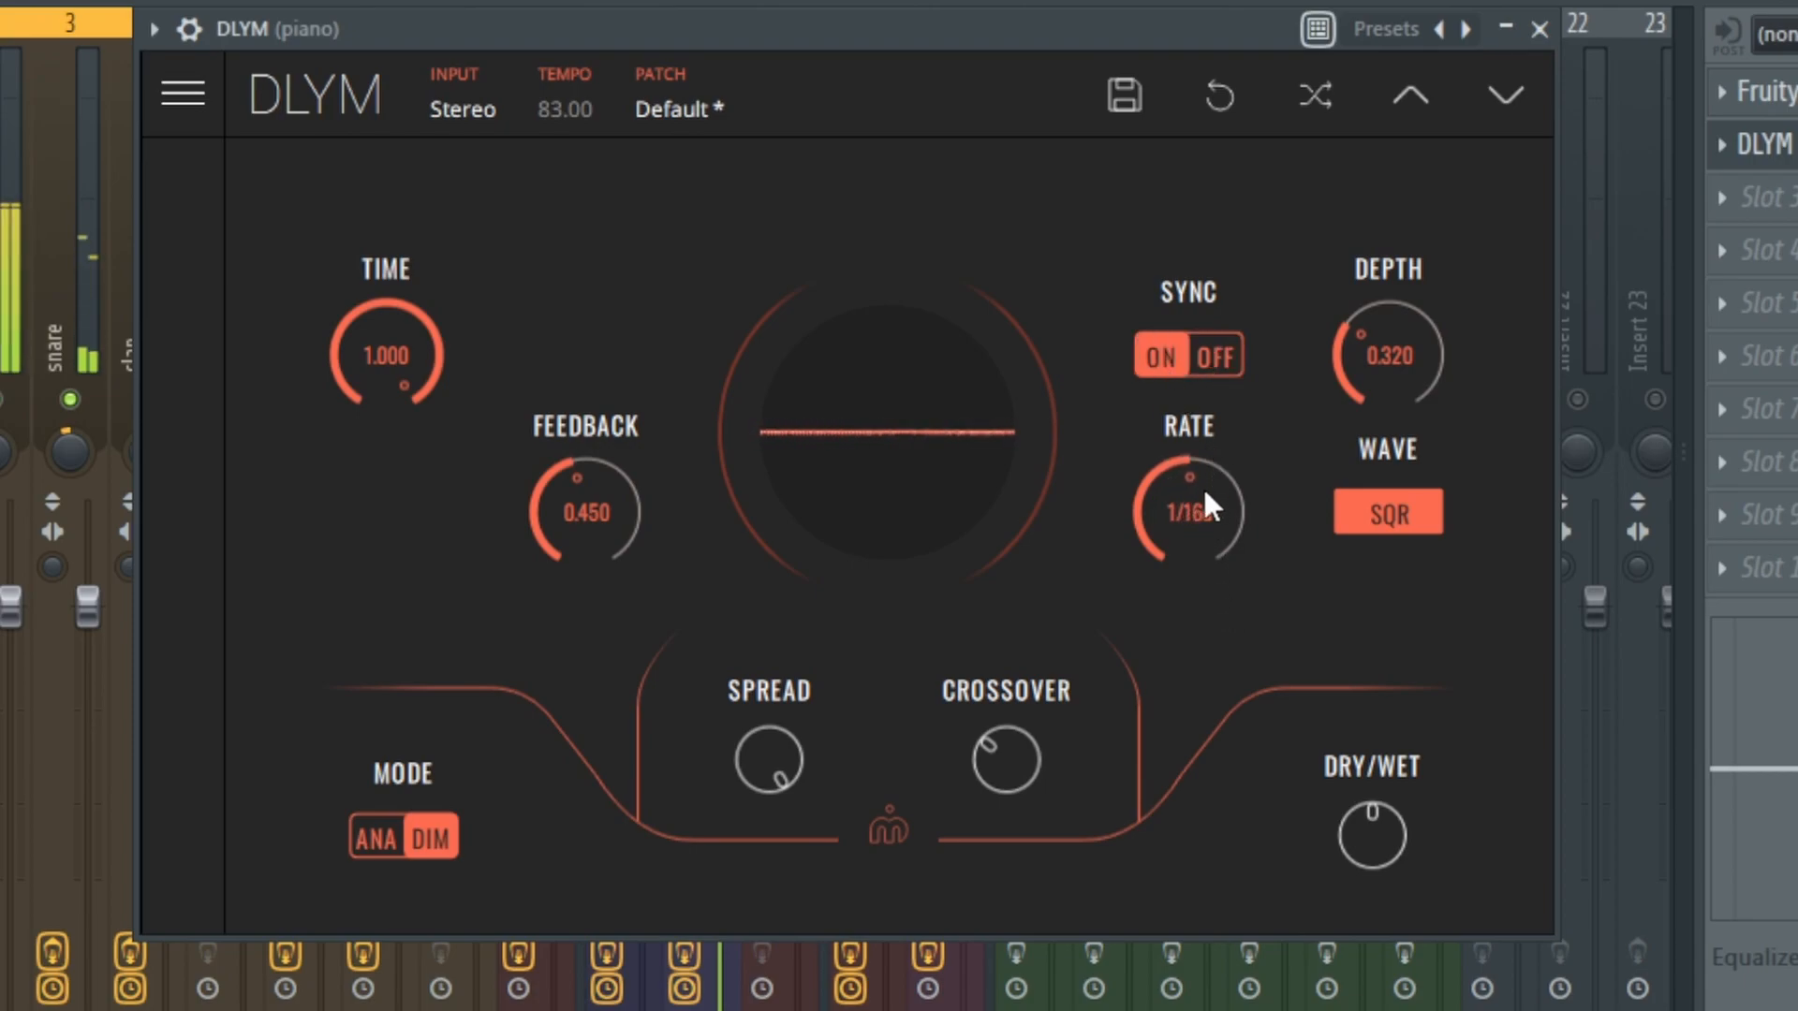
Audition a dry/wet mix of 1.000 and the ANA mode, finishing in DIM mode with a lower mix
left_click_drag(1379, 809, 1378, 416)
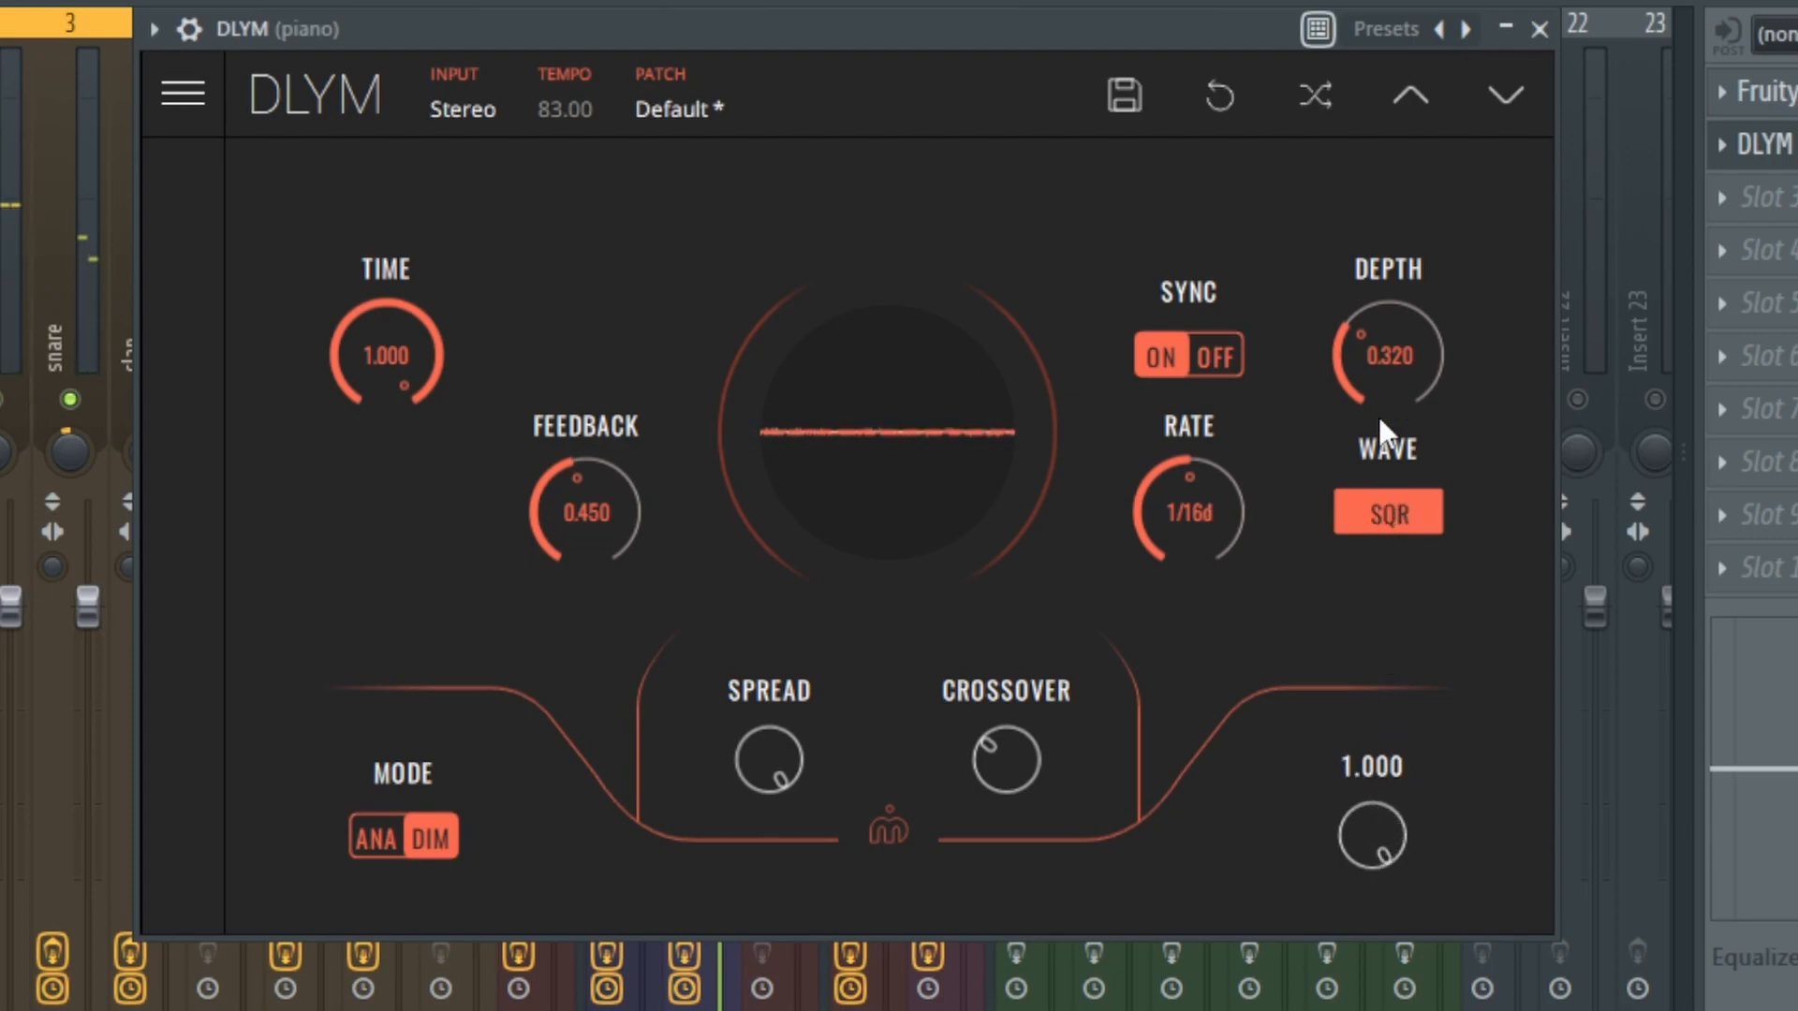
left_click(376, 826)
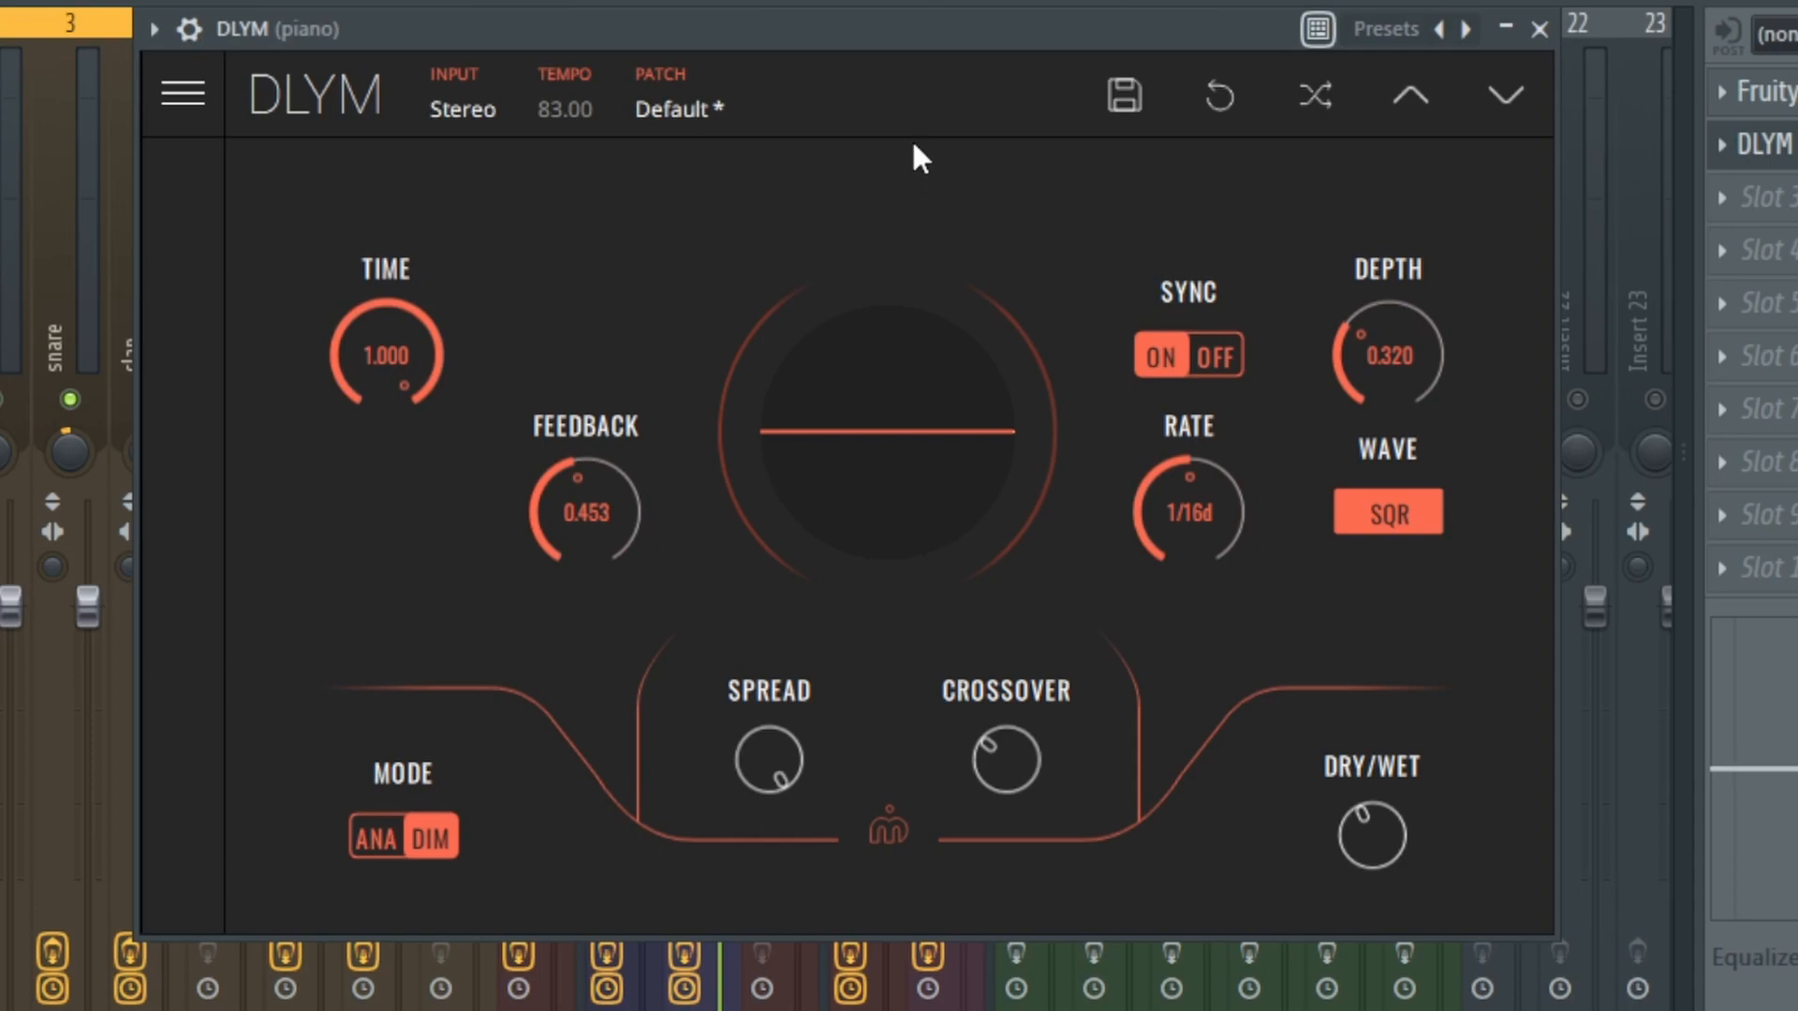
left_click_drag(935, 39, 933, 30)
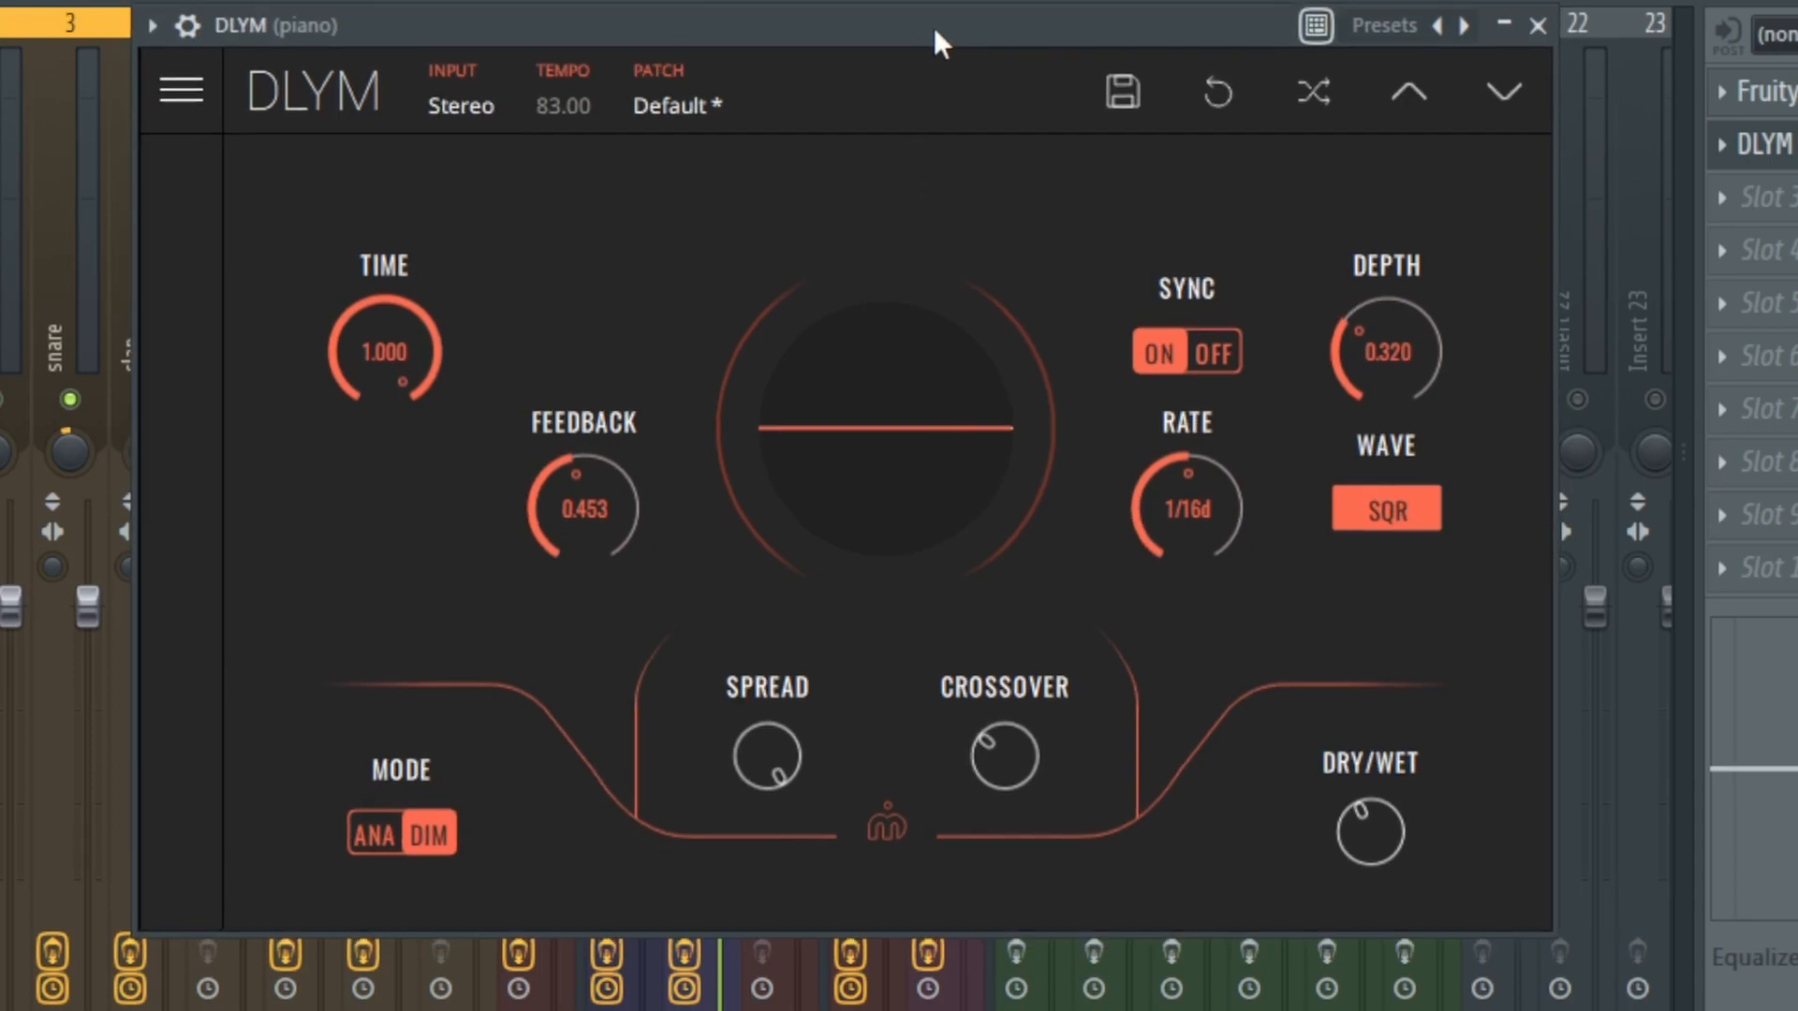